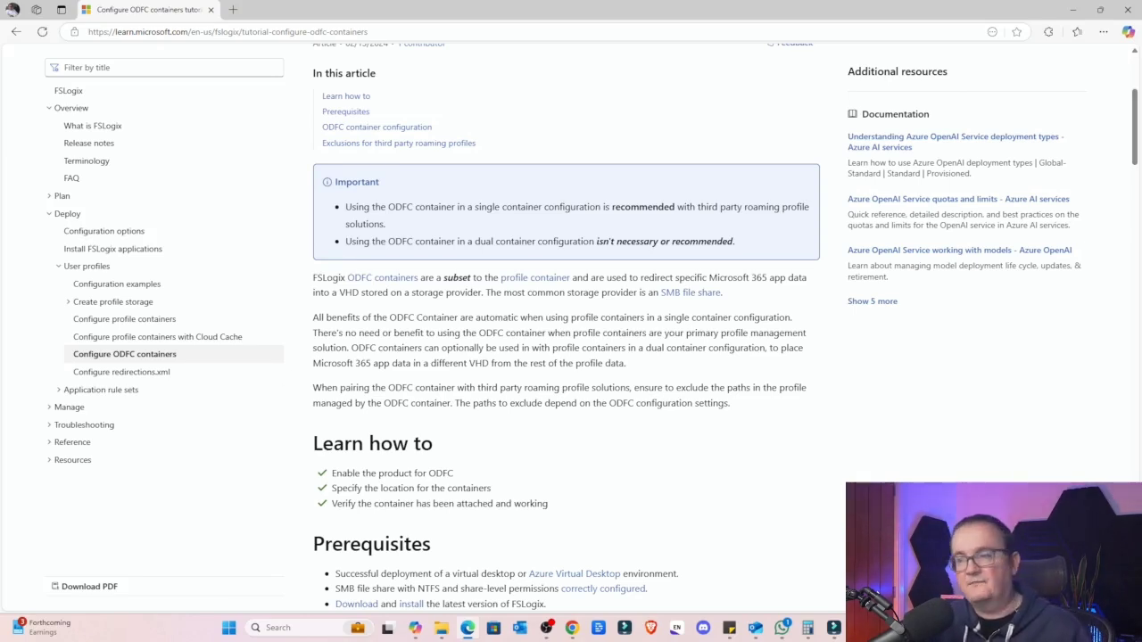
- Scroll down to step 6's table of ODFC registry settings and the Registry Editor example
scroll(370, 250, down, 3)
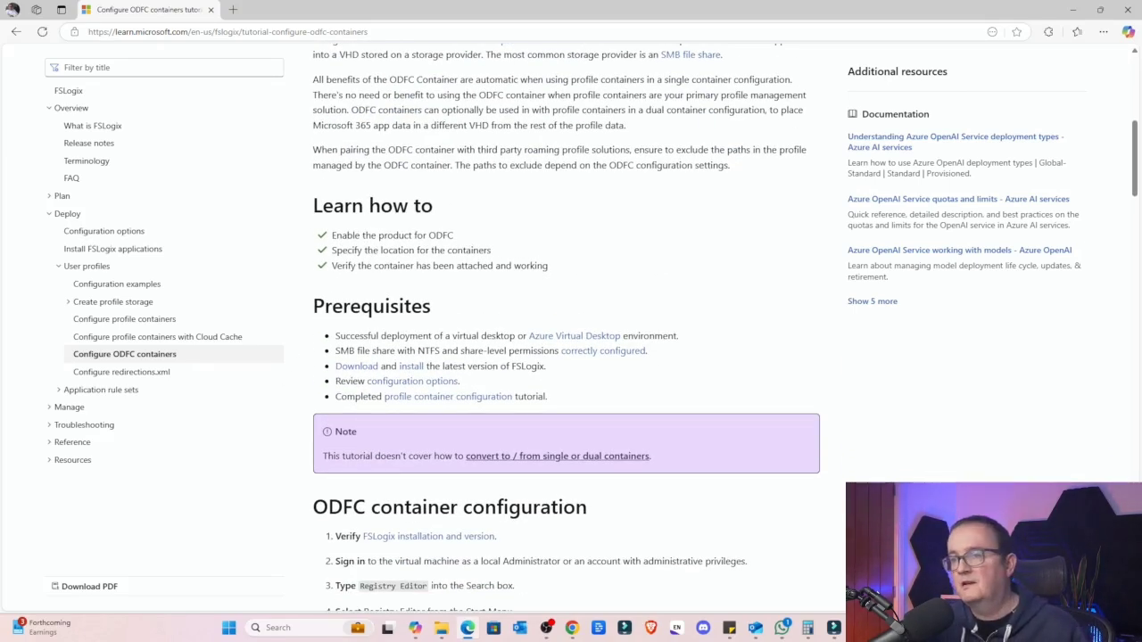
scroll(458, 279, down, 2)
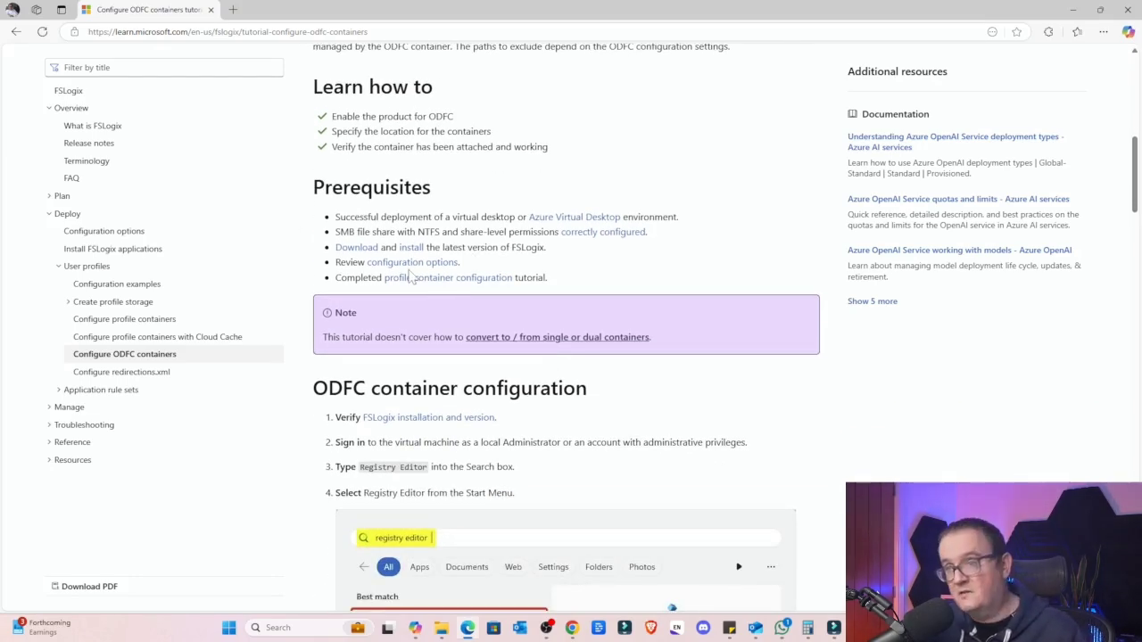
scroll(504, 308, down, 10)
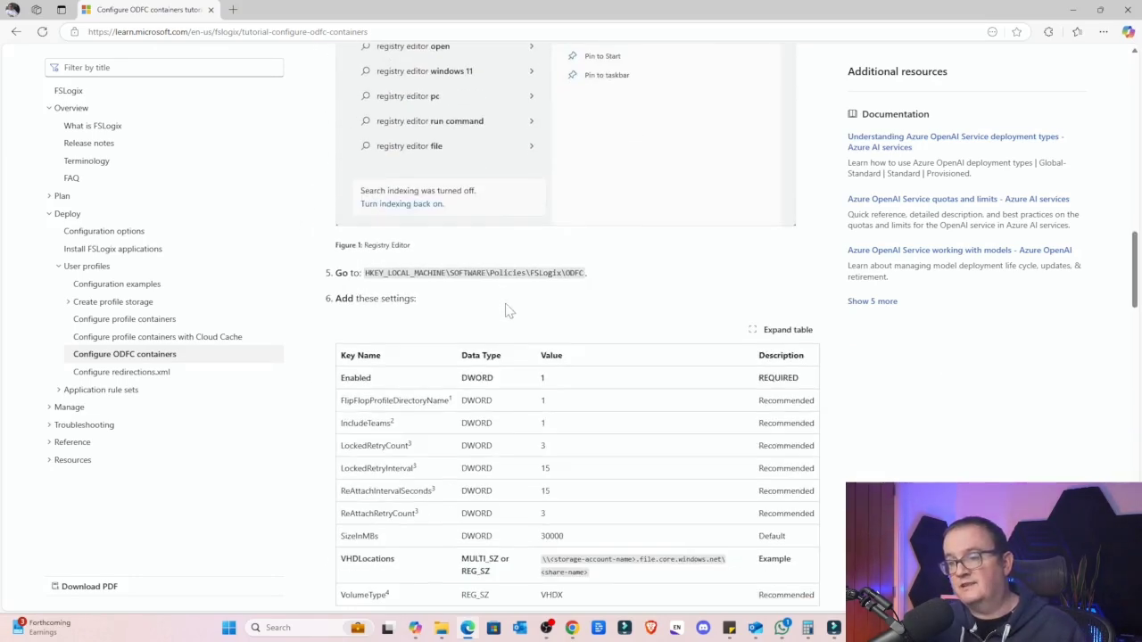
scroll(564, 245, down, 3)
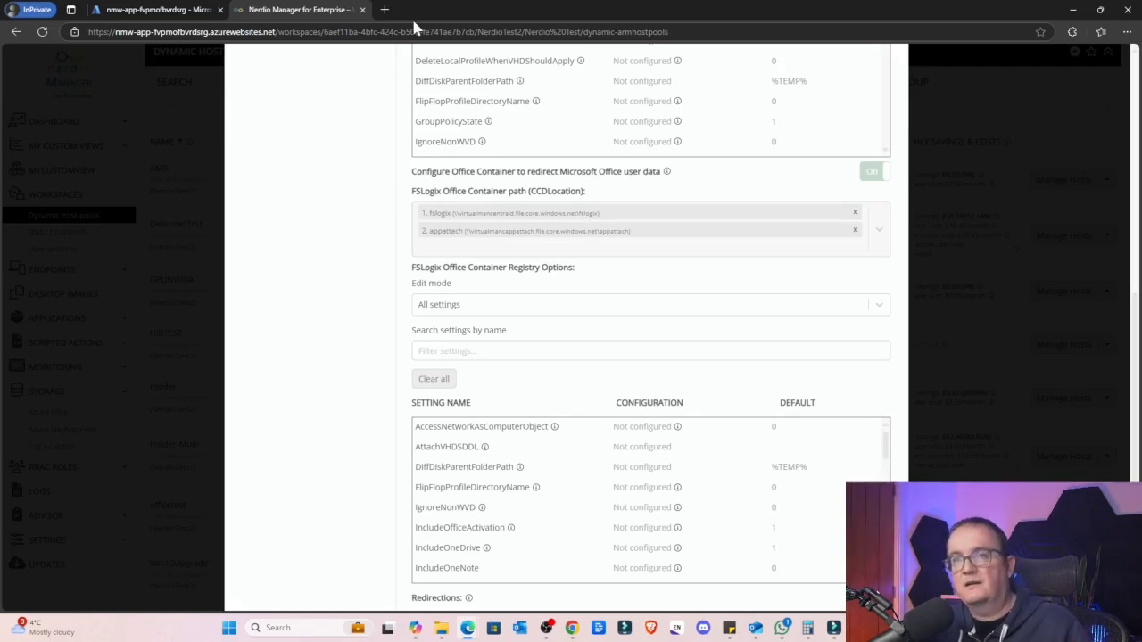
- Bring the FSLogix ODFC tutorial back to the front and return to its settings table
mouse_move(468, 627)
click(402, 571)
scroll(540, 303, up, 3)
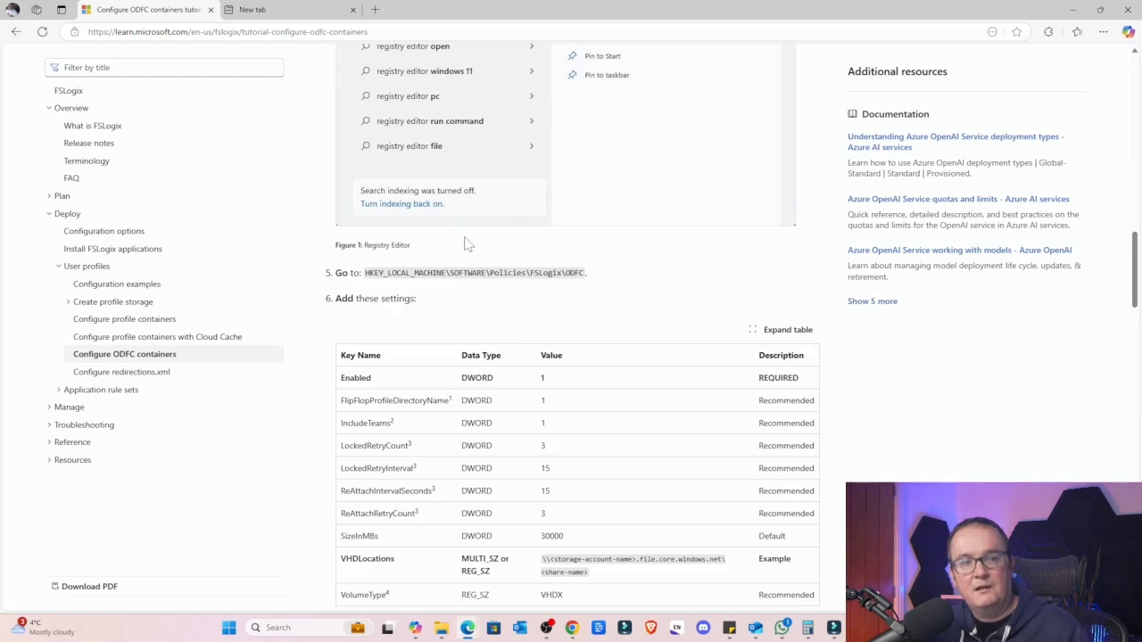
scroll(468, 243, up, 1)
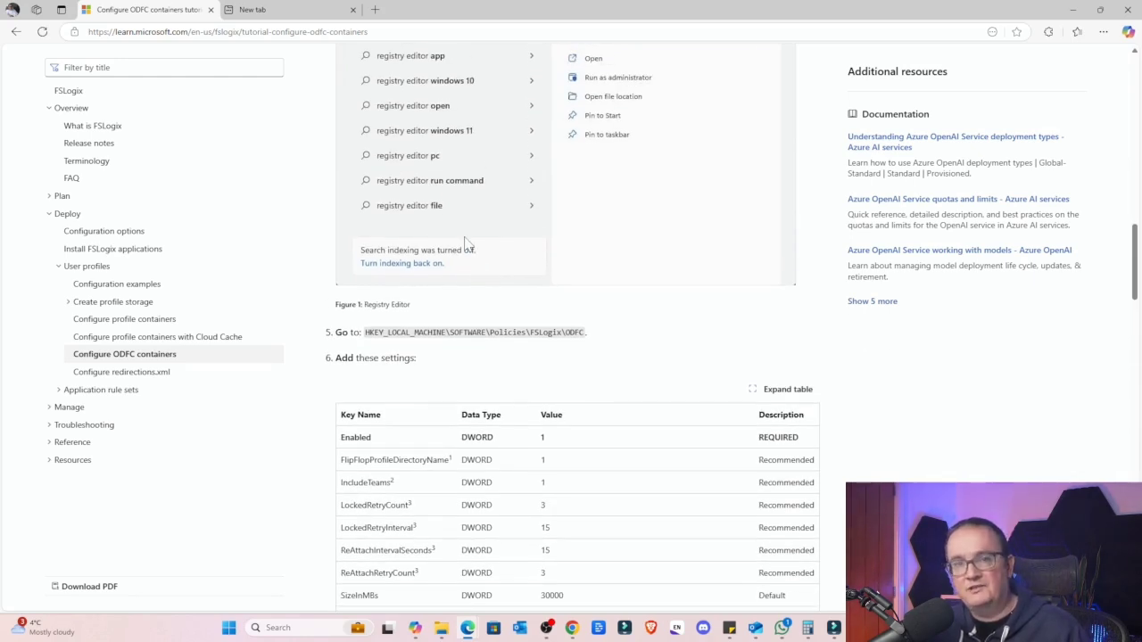
scroll(459, 245, down, 1)
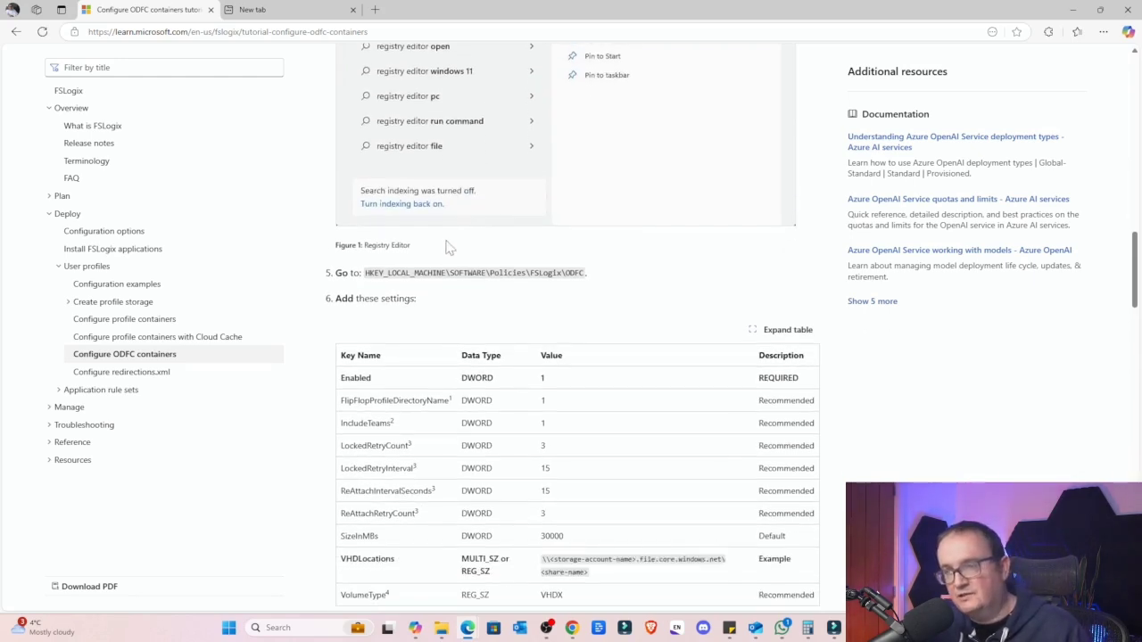
scroll(448, 248, down, 1)
- Highlight the ODFC registry path and the Enabled setting's name and type
drag(363, 215, 463, 226)
click(464, 226)
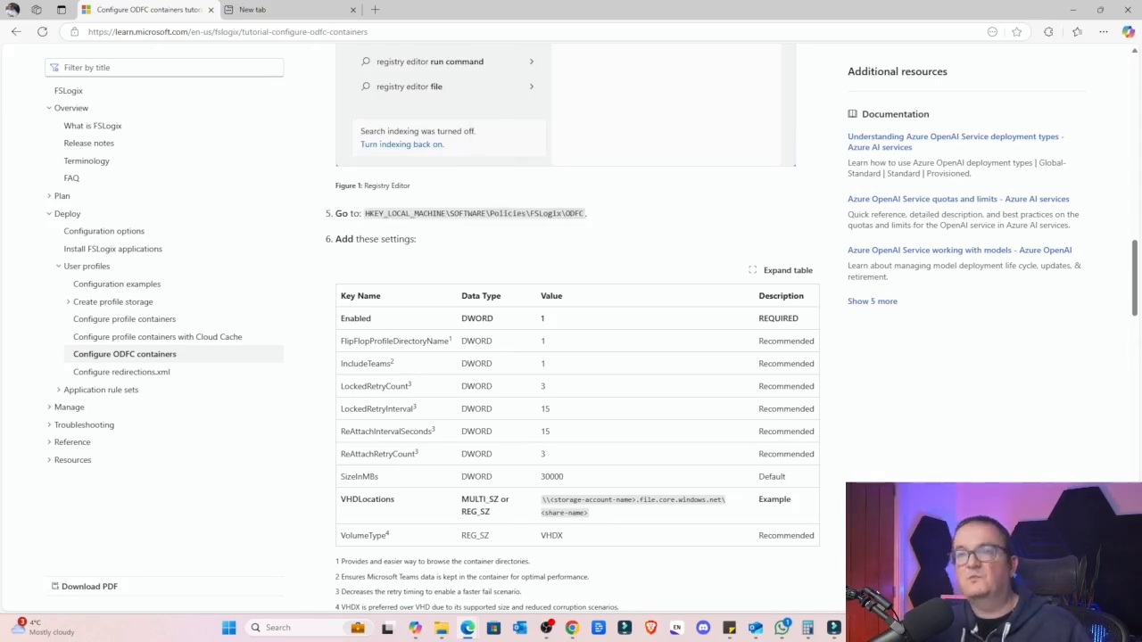
scroll(401, 259, down, 1)
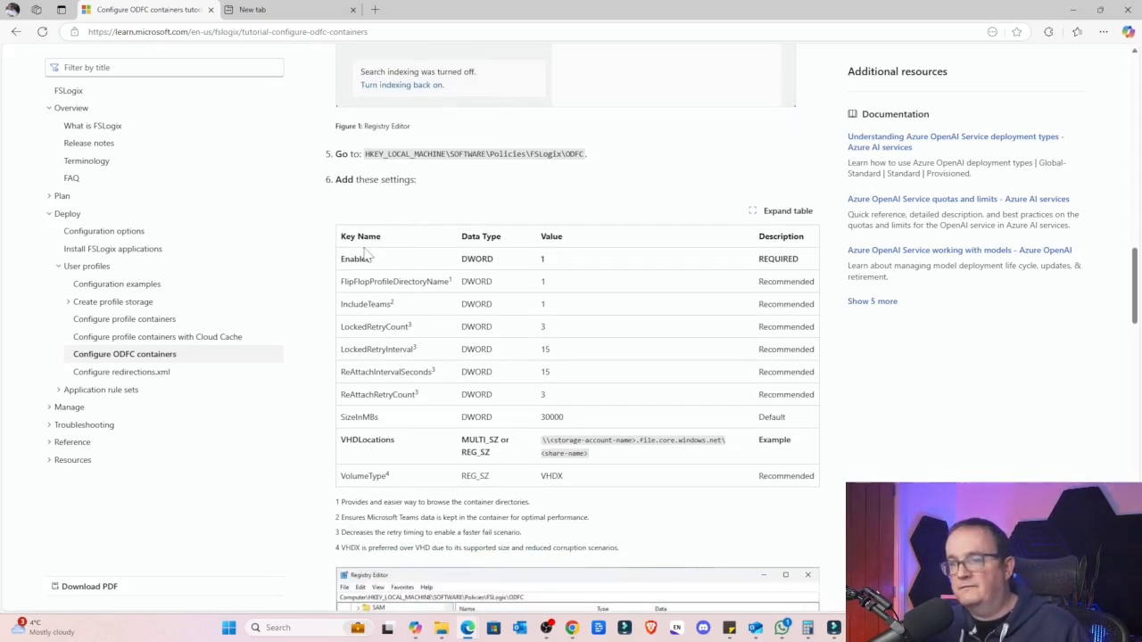
drag(348, 259, 526, 260)
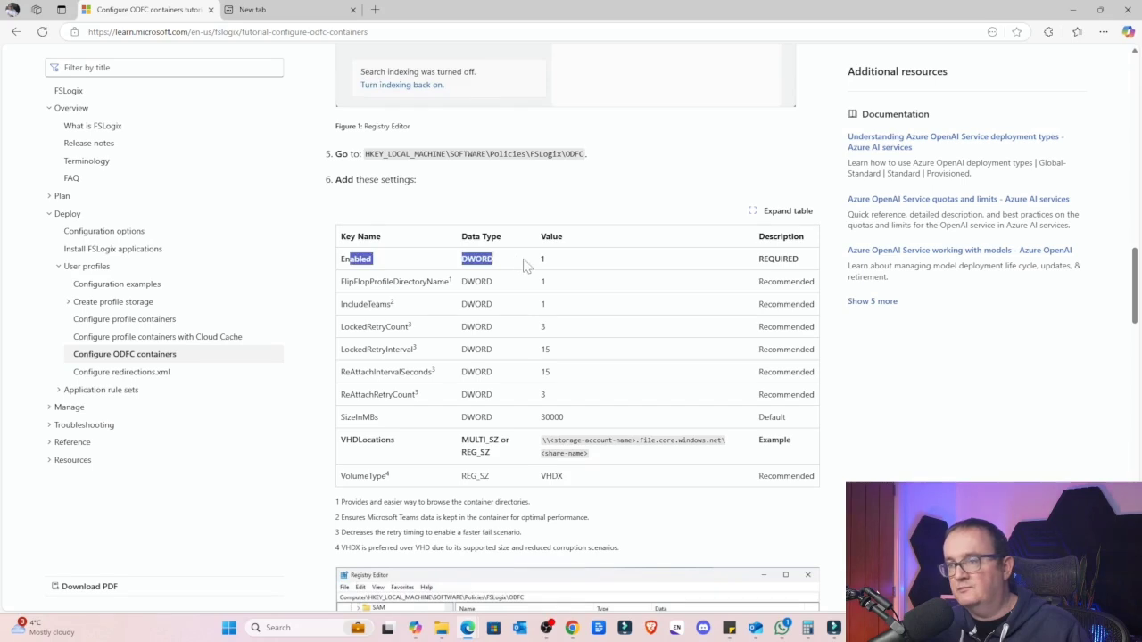
double_click(573, 153)
click(591, 163)
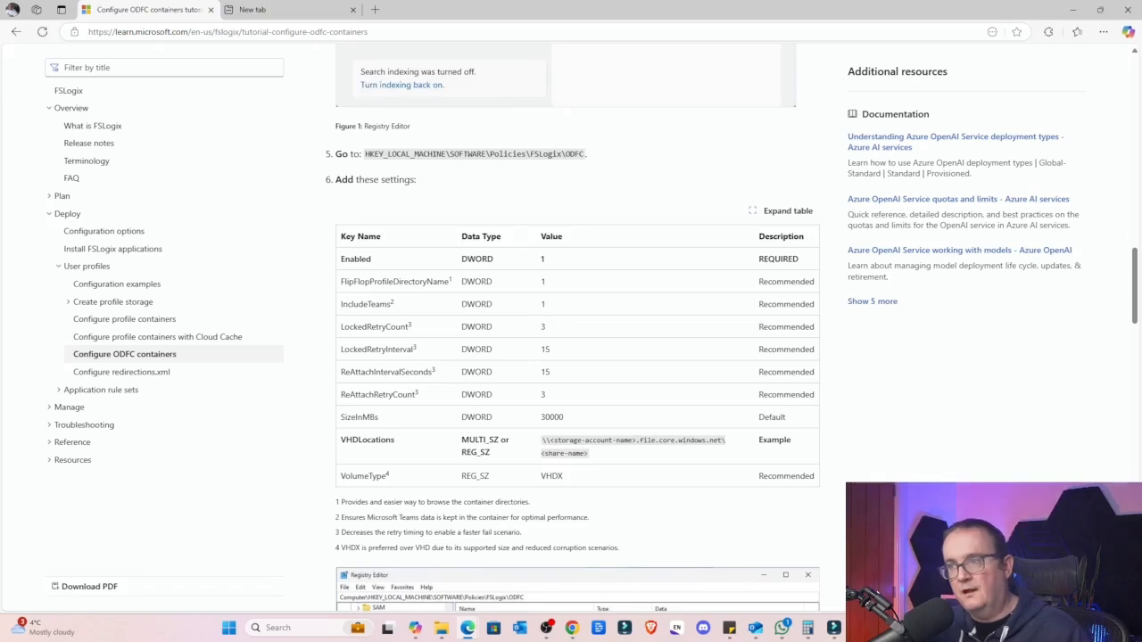
drag(342, 259, 533, 264)
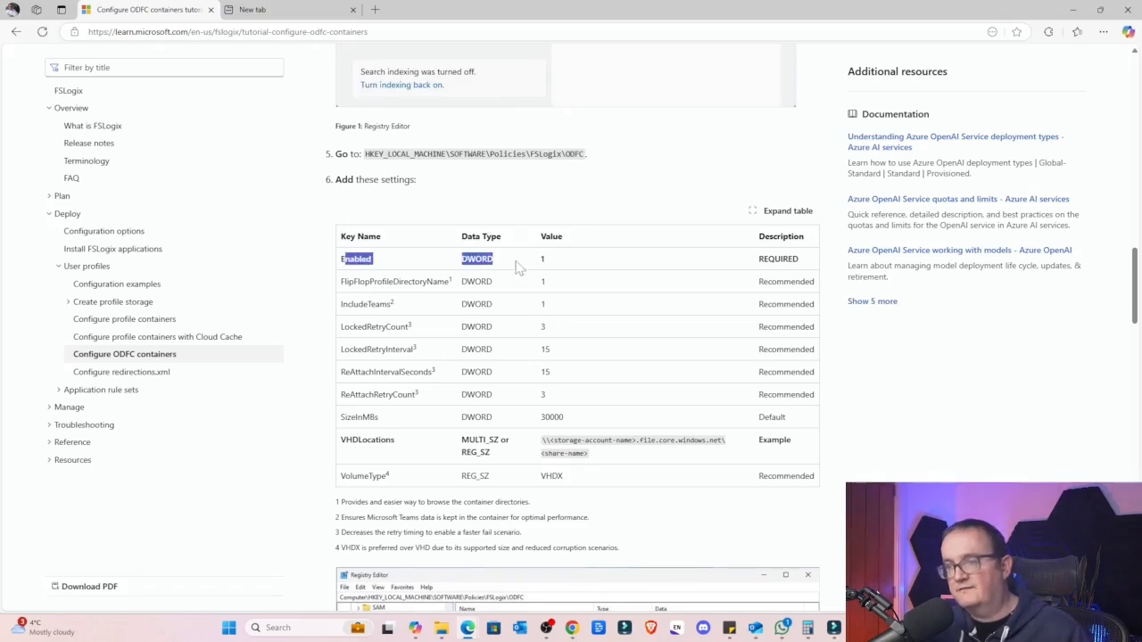
scroll(506, 270, down, 1)
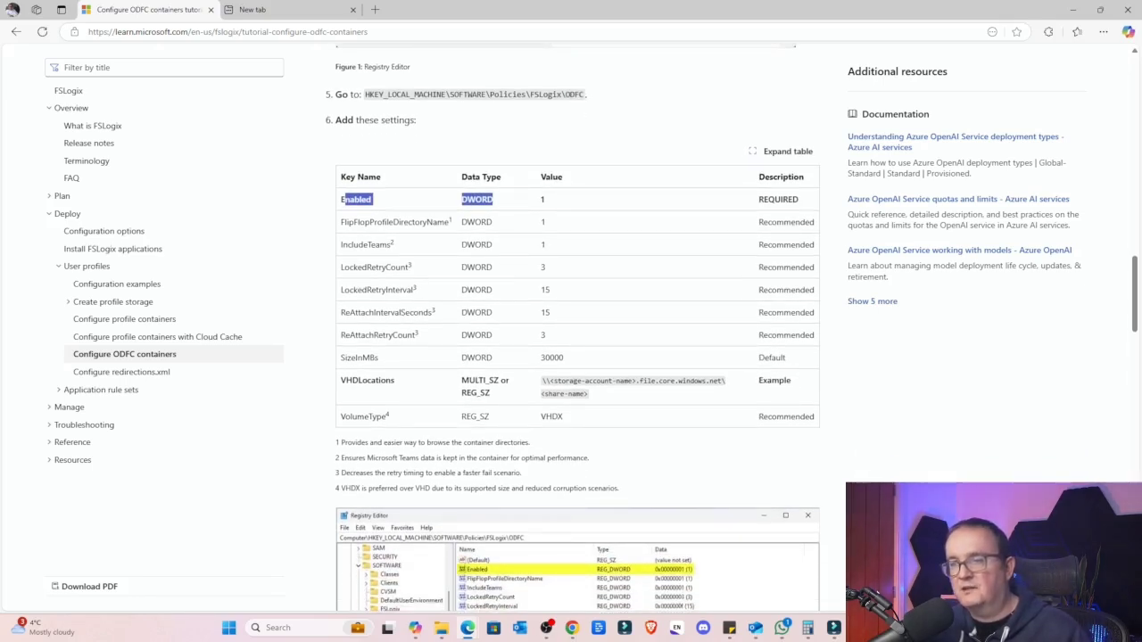
click(357, 199)
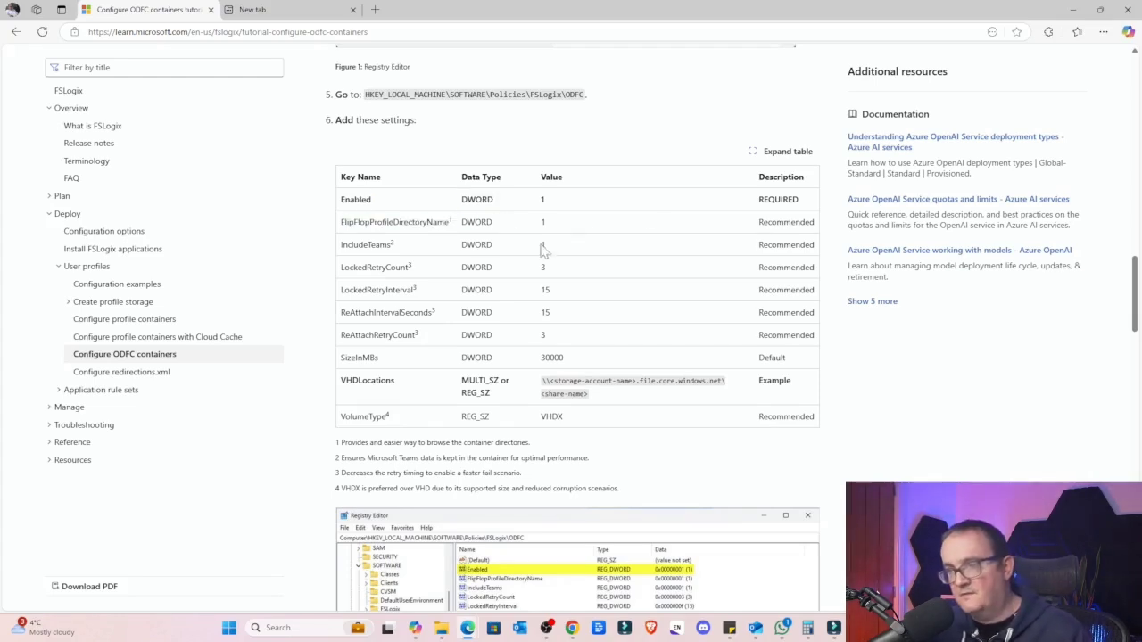
- Review IncludeTeams, LockedRetryCount/Interval and VHDLocations rows, then reach the frx list-redirects steps
drag(362, 244, 493, 258)
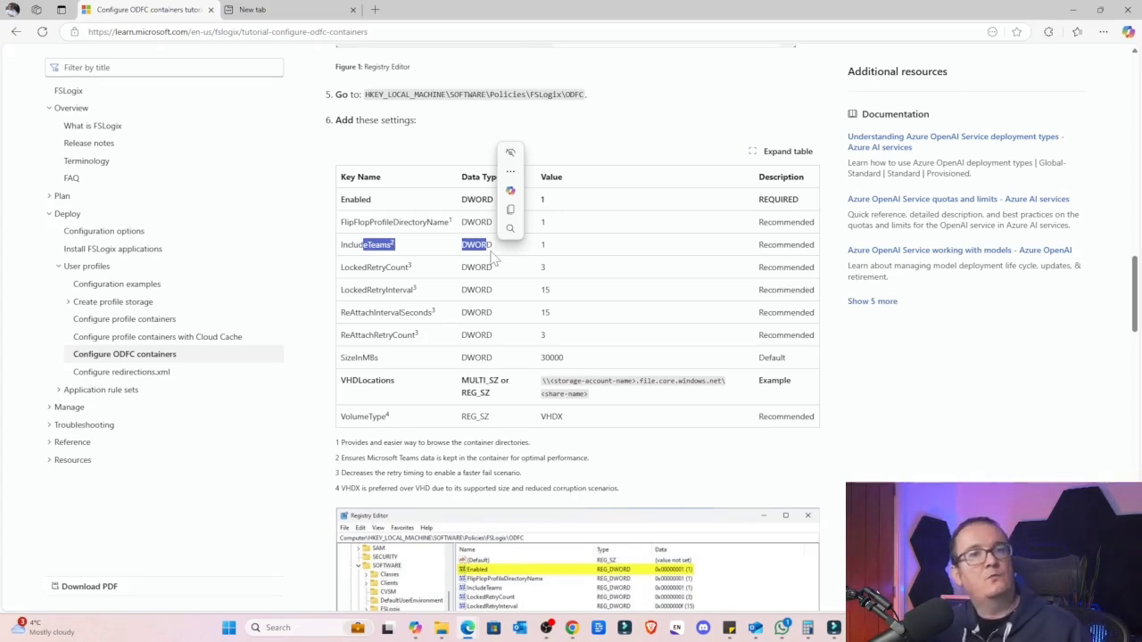
click(493, 257)
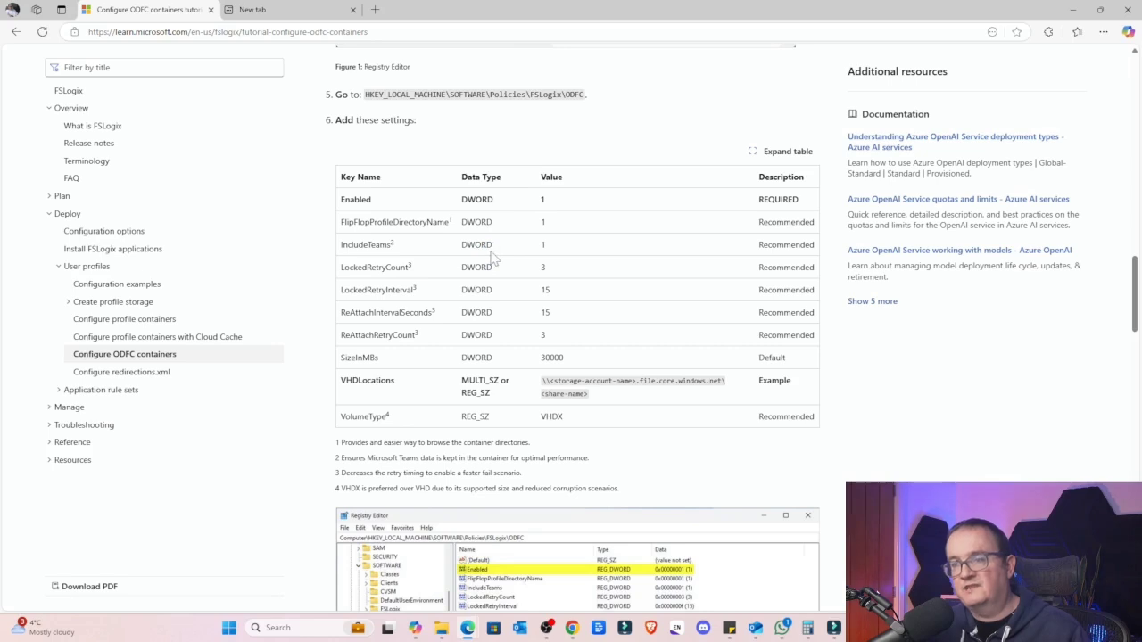
drag(366, 266, 491, 290)
click(492, 290)
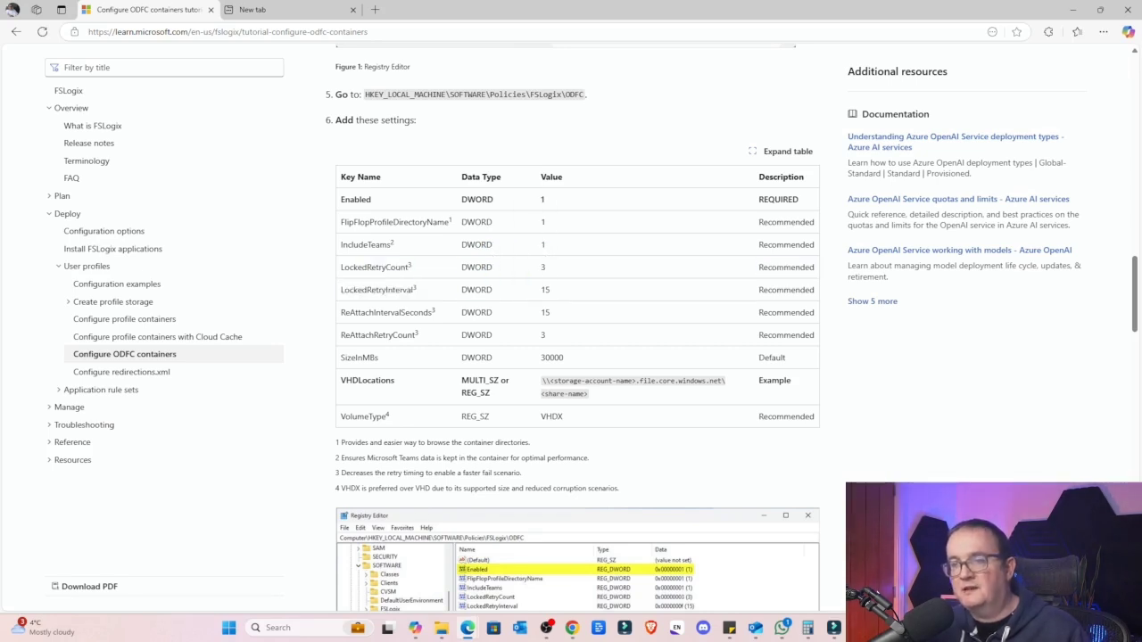
scroll(339, 319, down, 1)
drag(476, 298, 587, 310)
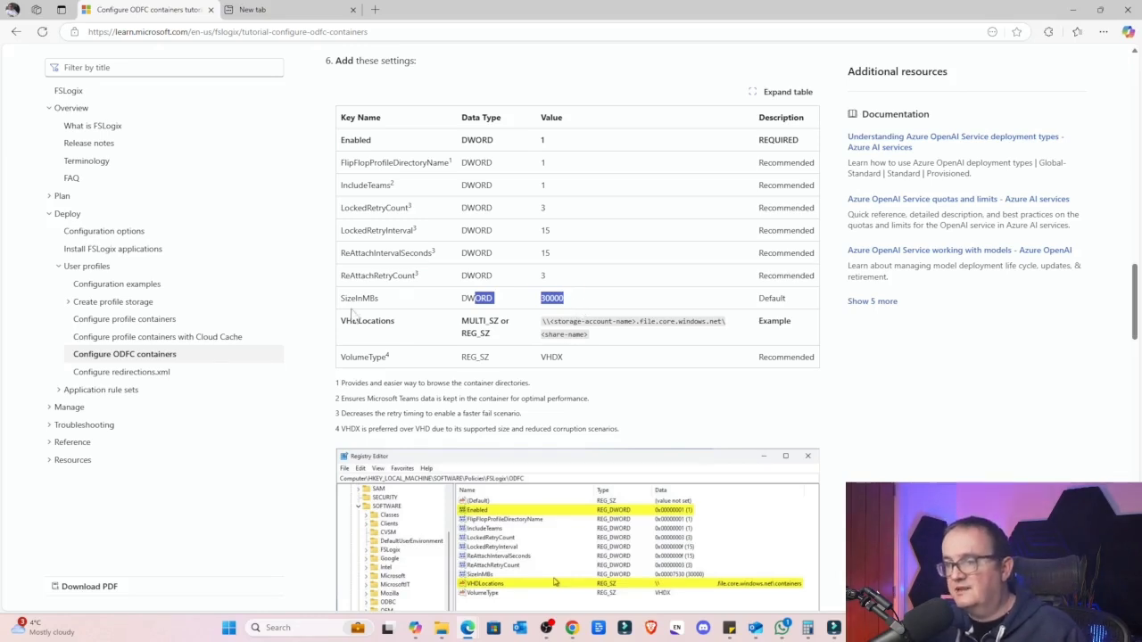
drag(346, 323, 594, 337)
click(576, 339)
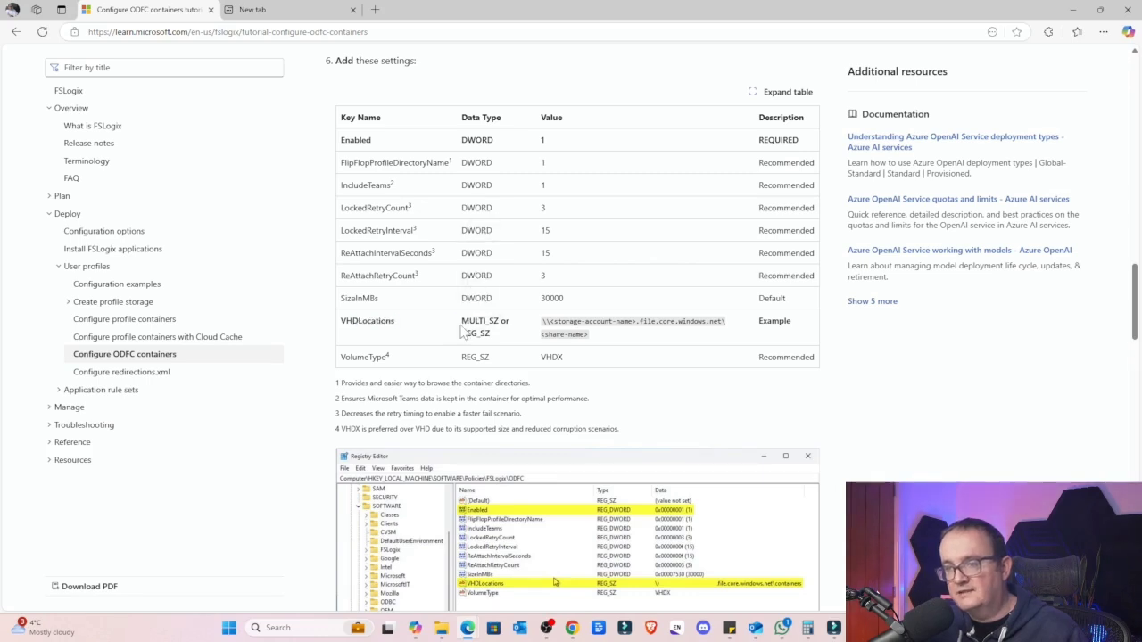
scroll(468, 326, down, 15)
scroll(463, 331, down, 1)
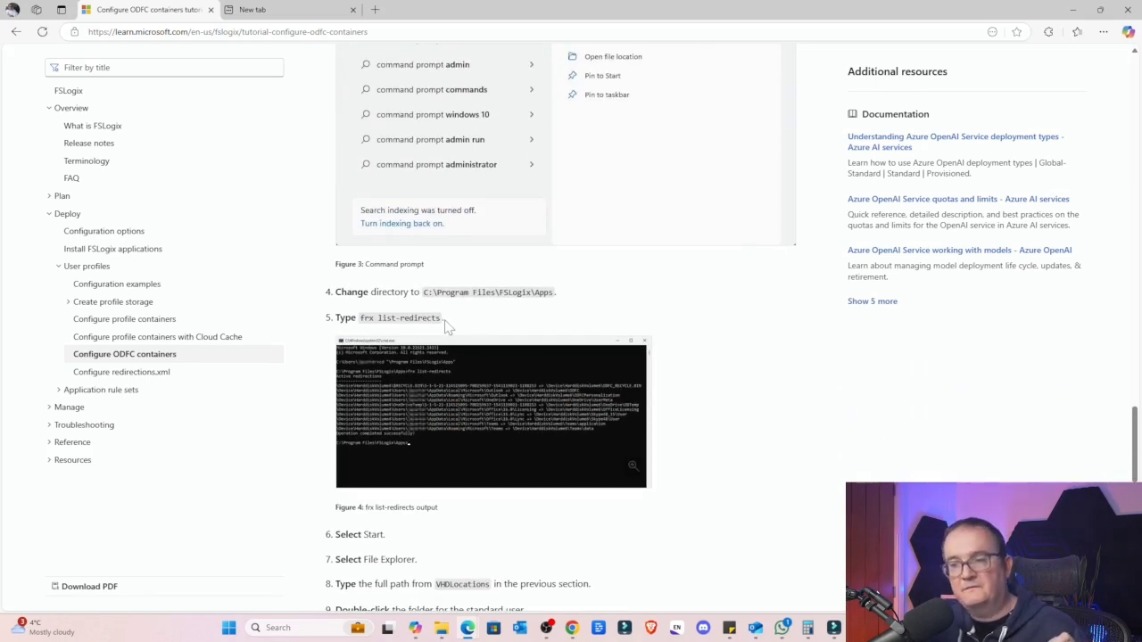
- Scroll to the exclusions table and highlight its first rows and IncludeOfficeActivation
scroll(438, 321, down, 2)
scroll(439, 319, down, 10)
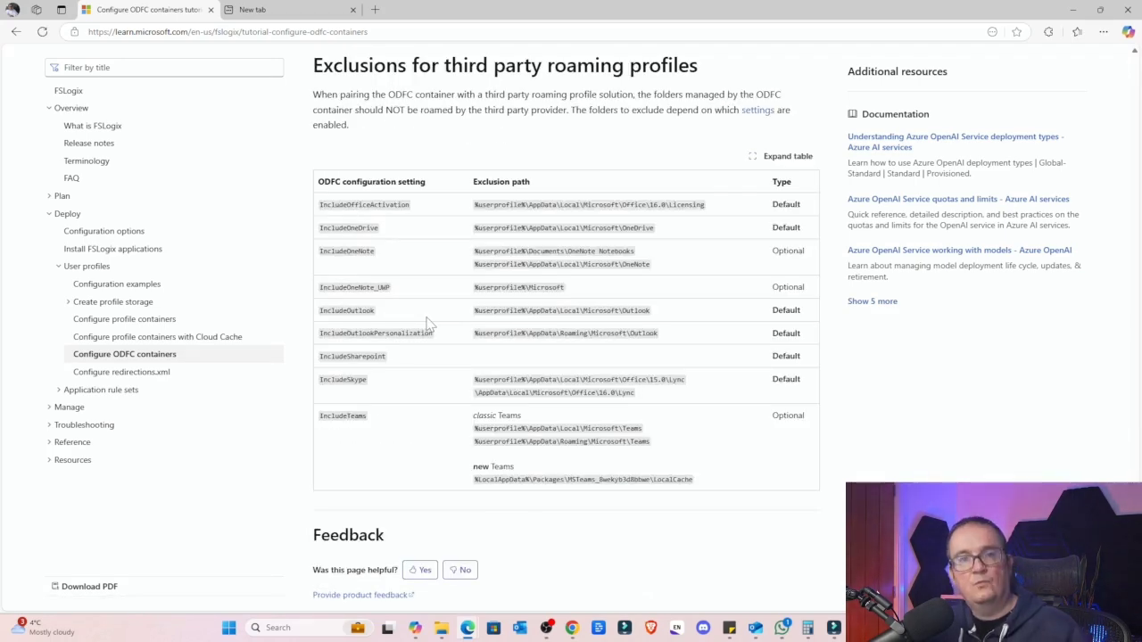
drag(317, 178, 675, 224)
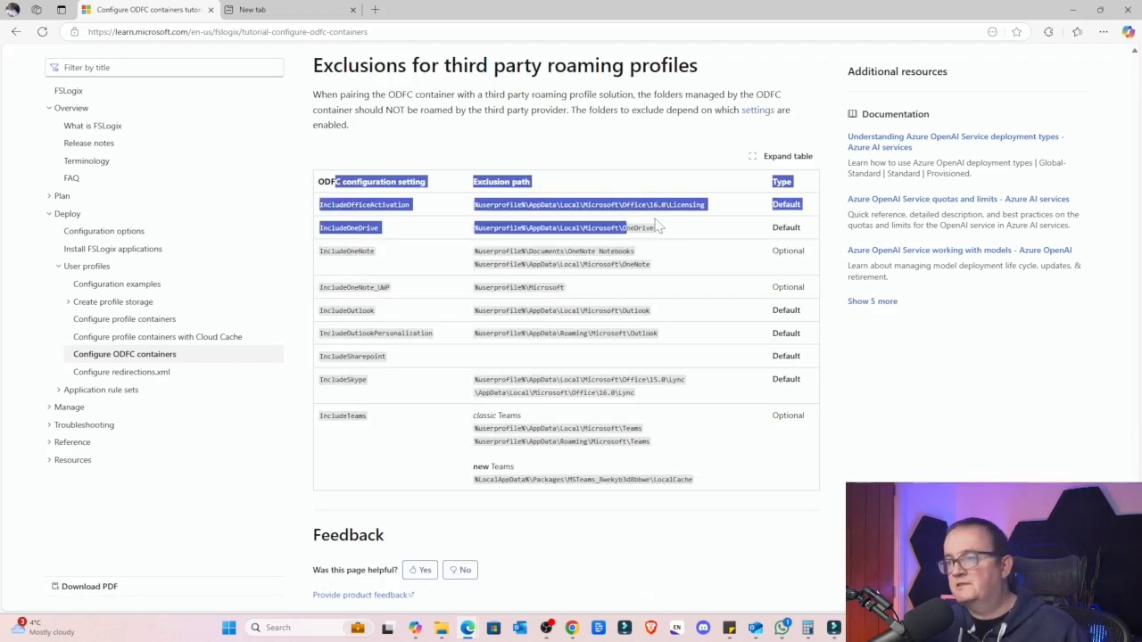
click(413, 210)
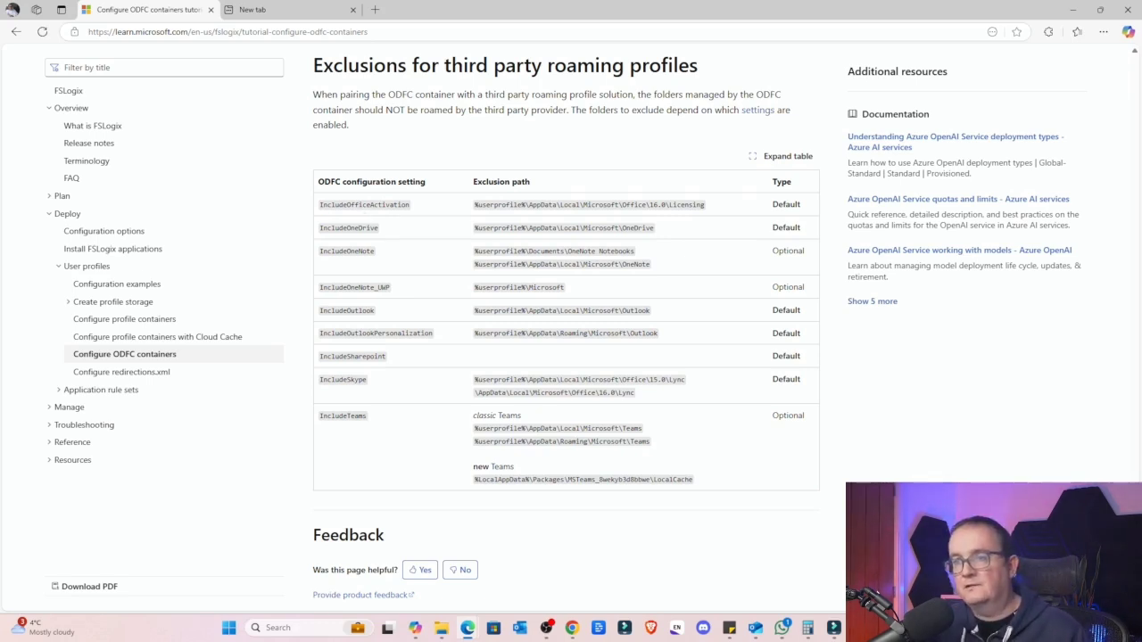
double_click(464, 205)
click(464, 211)
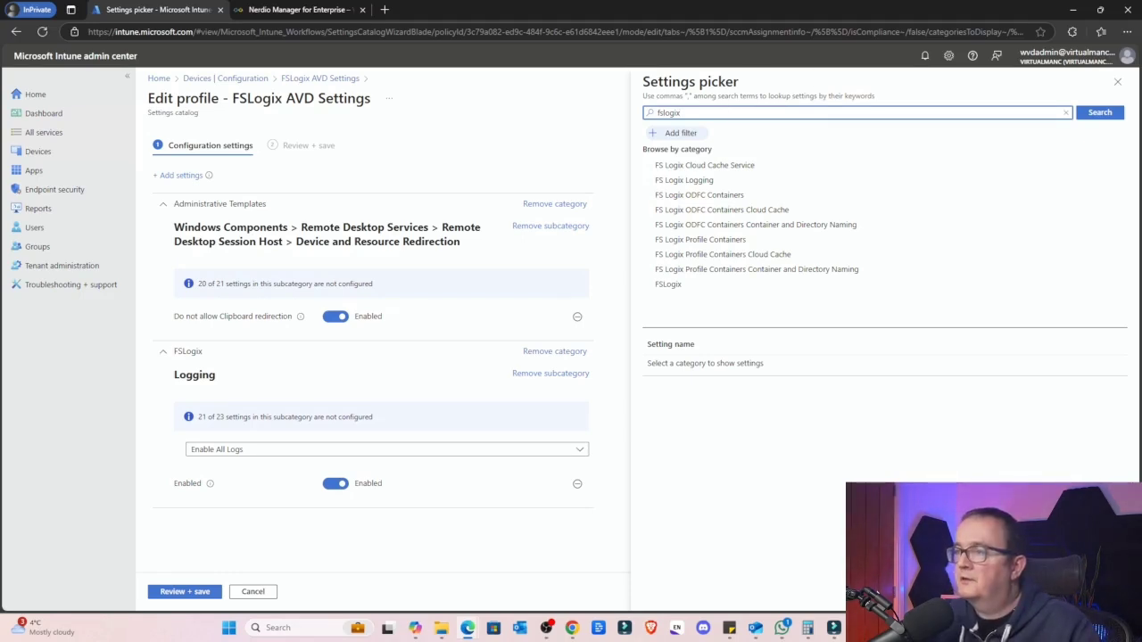
- Refine the settings search, open FS Logix ODFC Containers, and add the Enabled setting
key(BackSpace)
key(BackSpace)
key(BackSpace)
key(BackSpace)
key(BackSpace)
key(BackSpace)
text(slo)
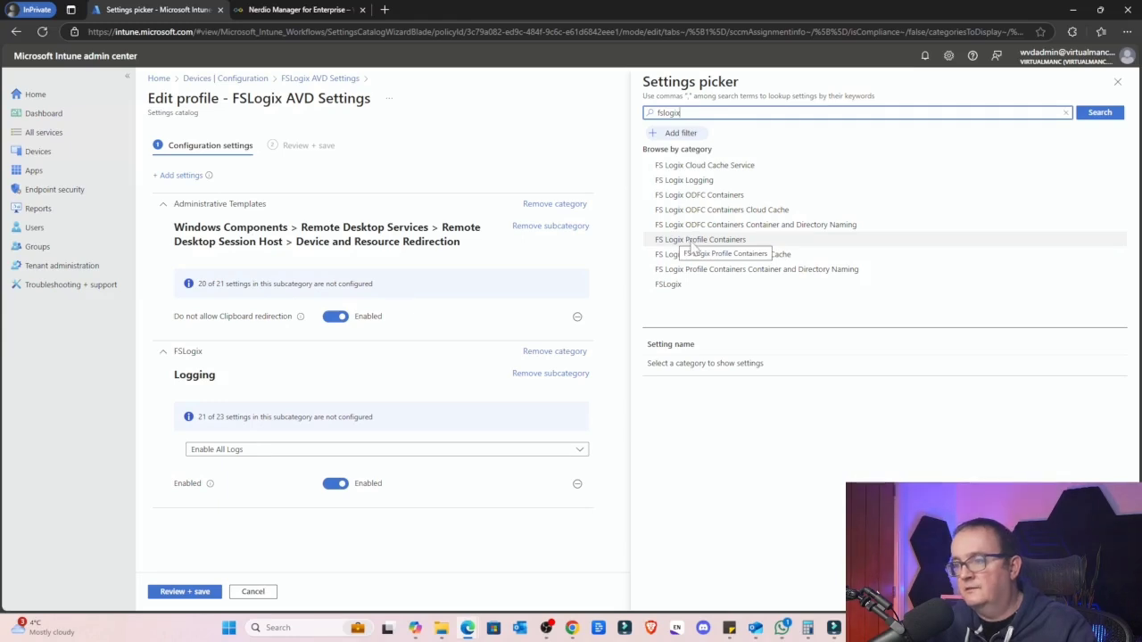
click(695, 196)
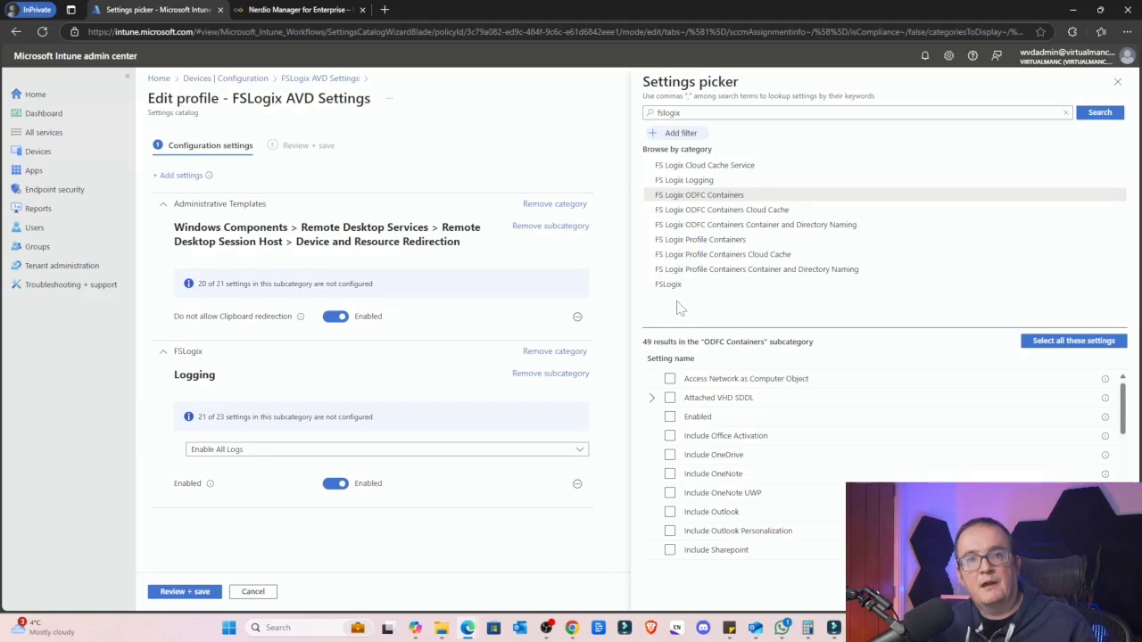
click(670, 416)
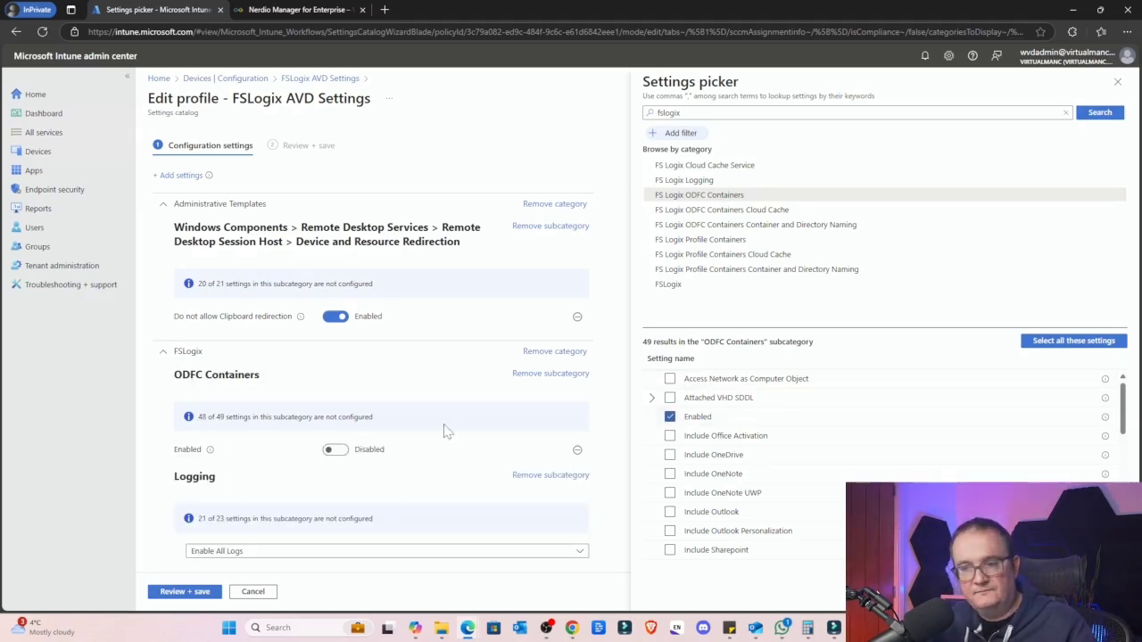
- Add Include Office Activation, OneDrive, OneNote, OneNote UWP, Outlook and Outlook Personalization
scroll(678, 427, down, 1)
scroll(678, 428, up, 1)
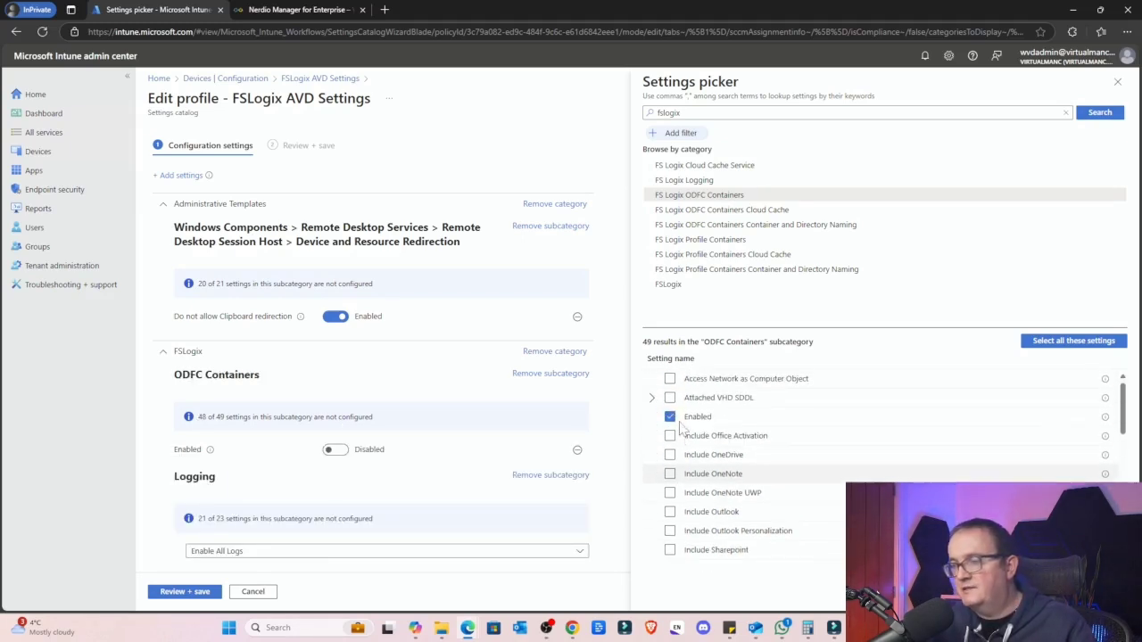
click(670, 436)
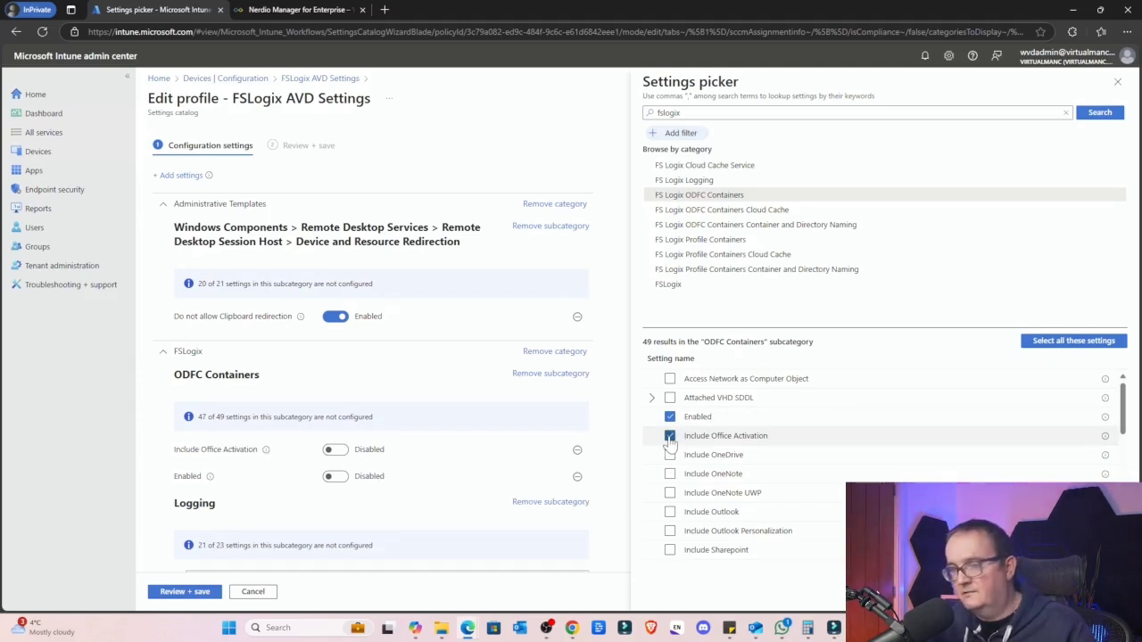
click(670, 455)
click(670, 474)
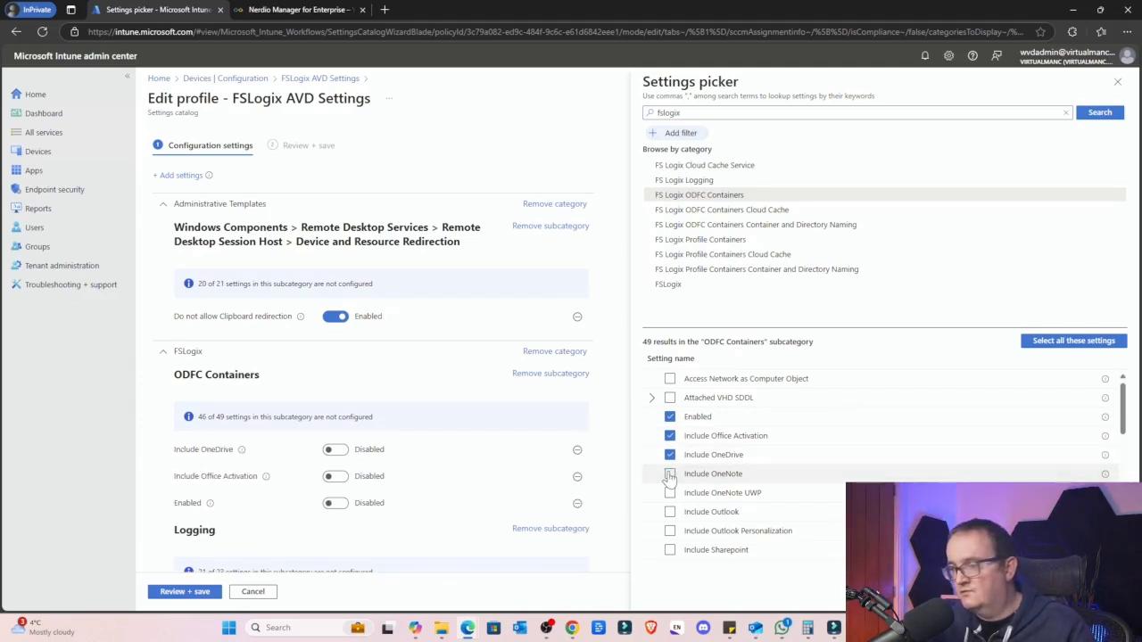
click(670, 493)
click(670, 512)
click(669, 531)
- Add Include Sharepoint, Include Teams, Is Dynamic (VHD) and Outlook Cached Mode settings
scroll(678, 526, down, 2)
click(673, 431)
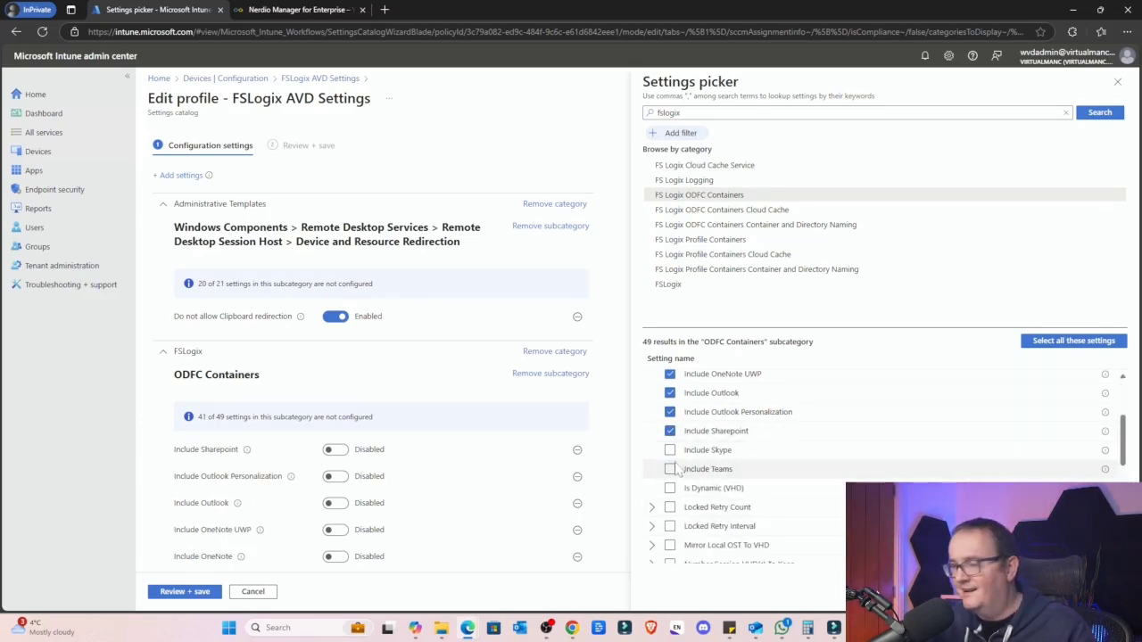
click(670, 470)
scroll(676, 470, down, 1)
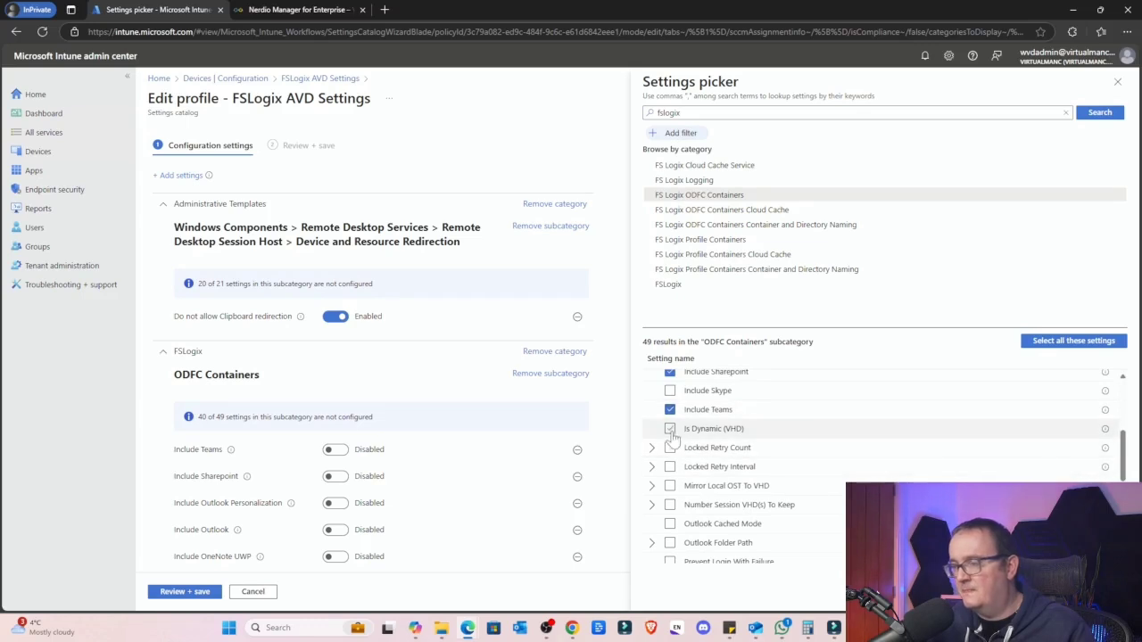
click(670, 429)
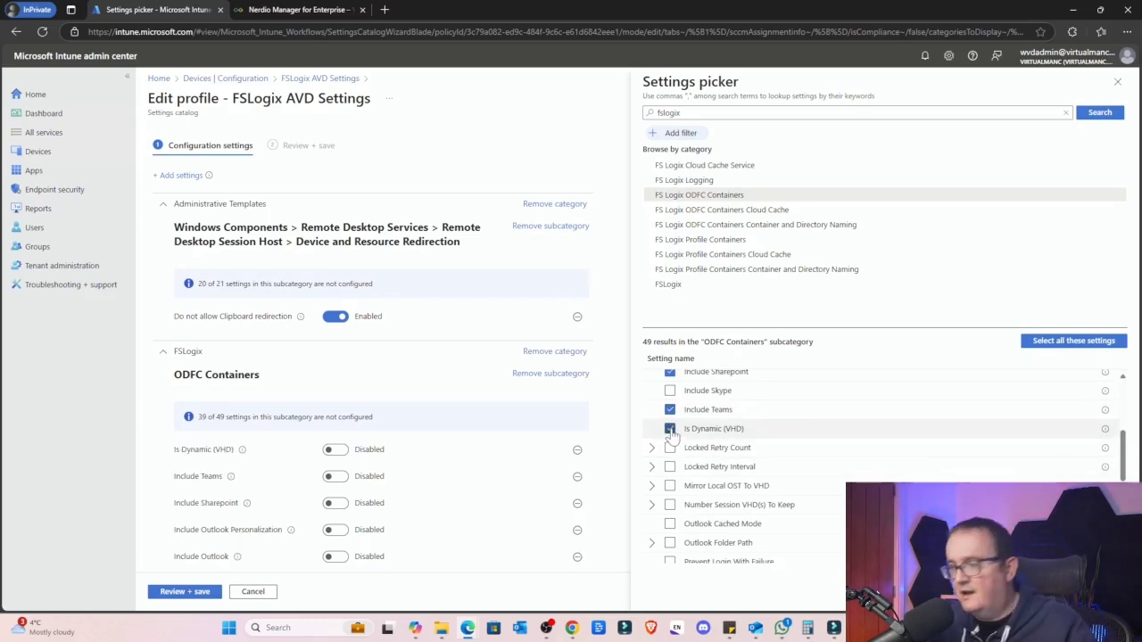
scroll(667, 424, down, 1)
click(653, 390)
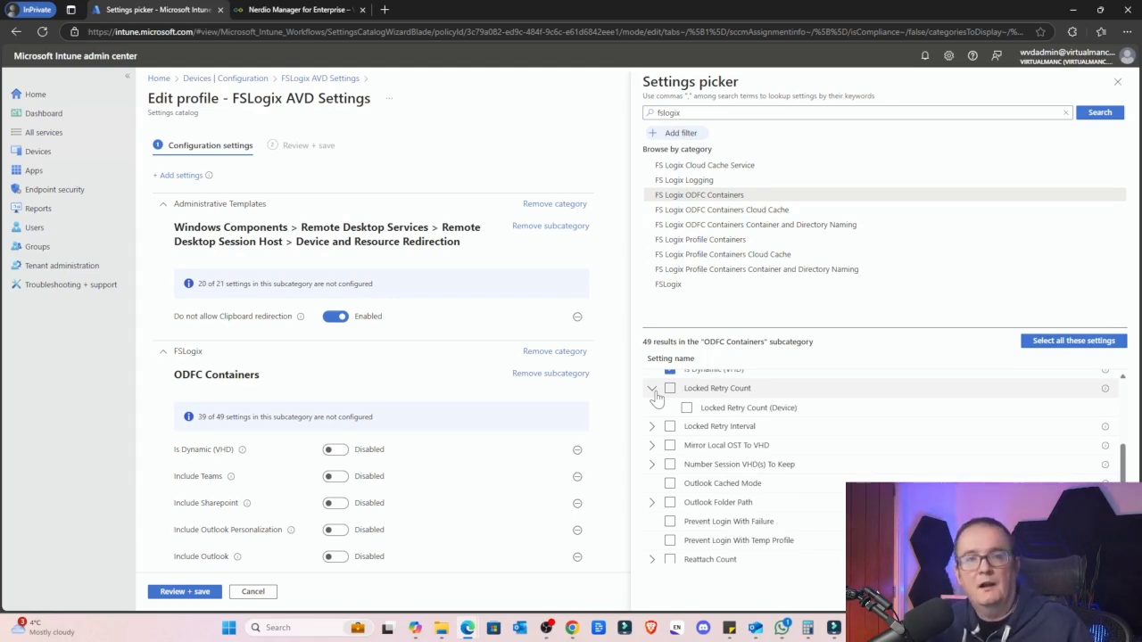
click(652, 390)
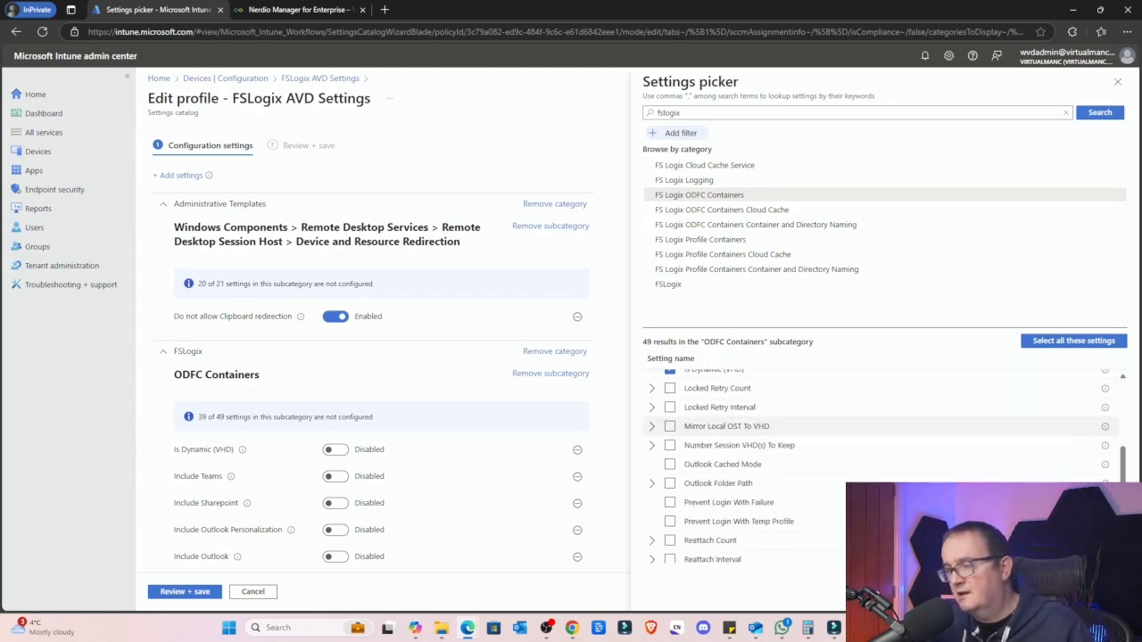
click(651, 428)
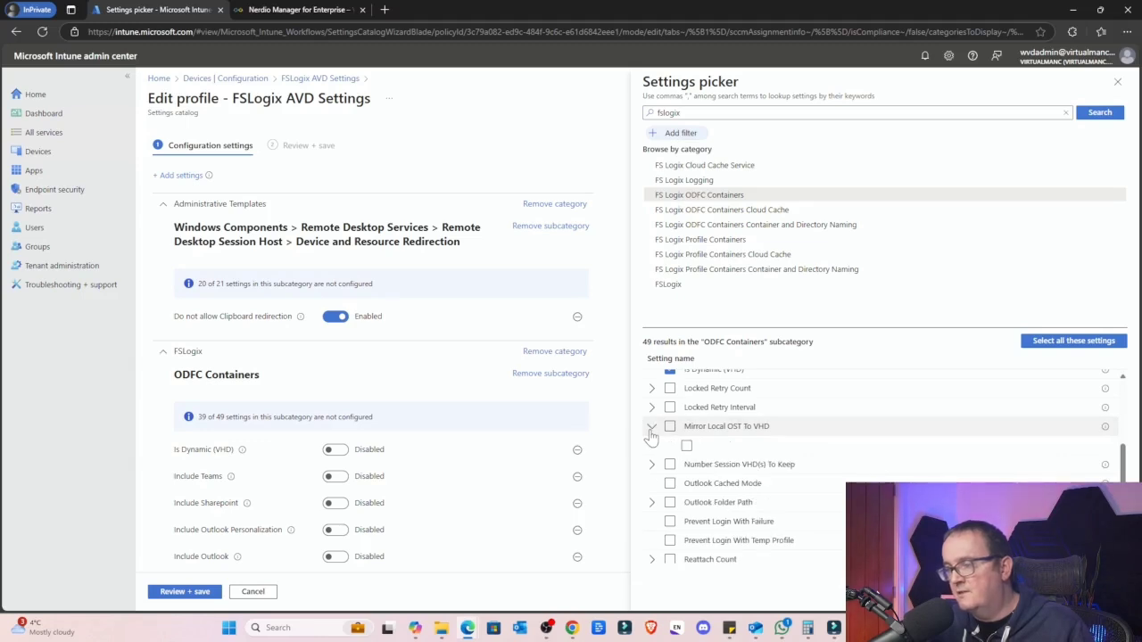
click(651, 428)
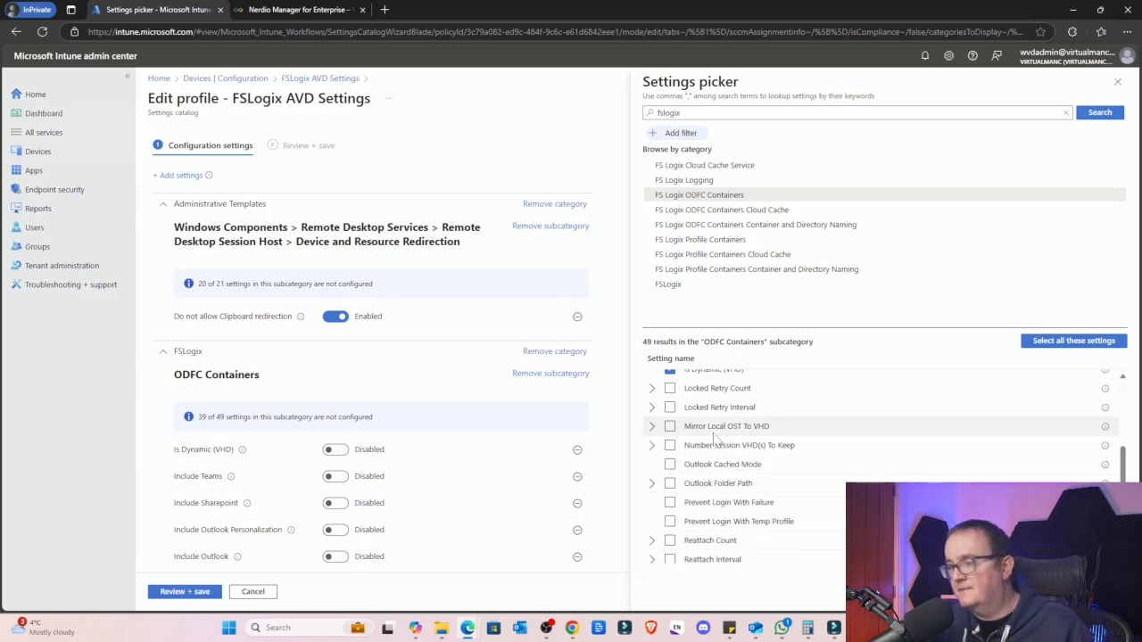
click(669, 465)
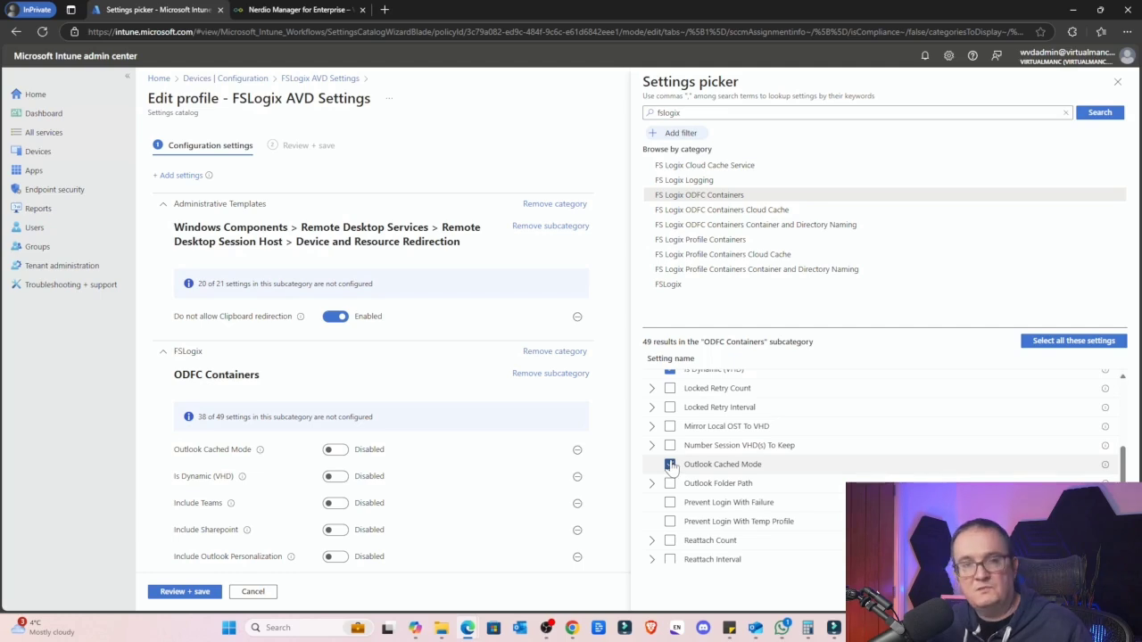
scroll(669, 459, down, 1)
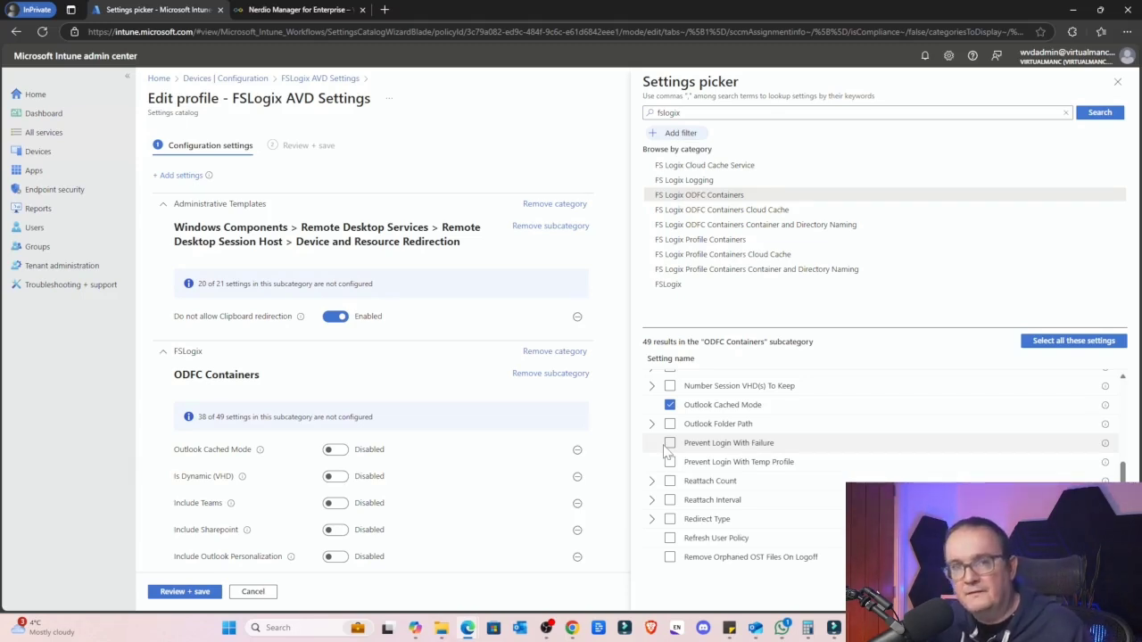
scroll(665, 457, down, 3)
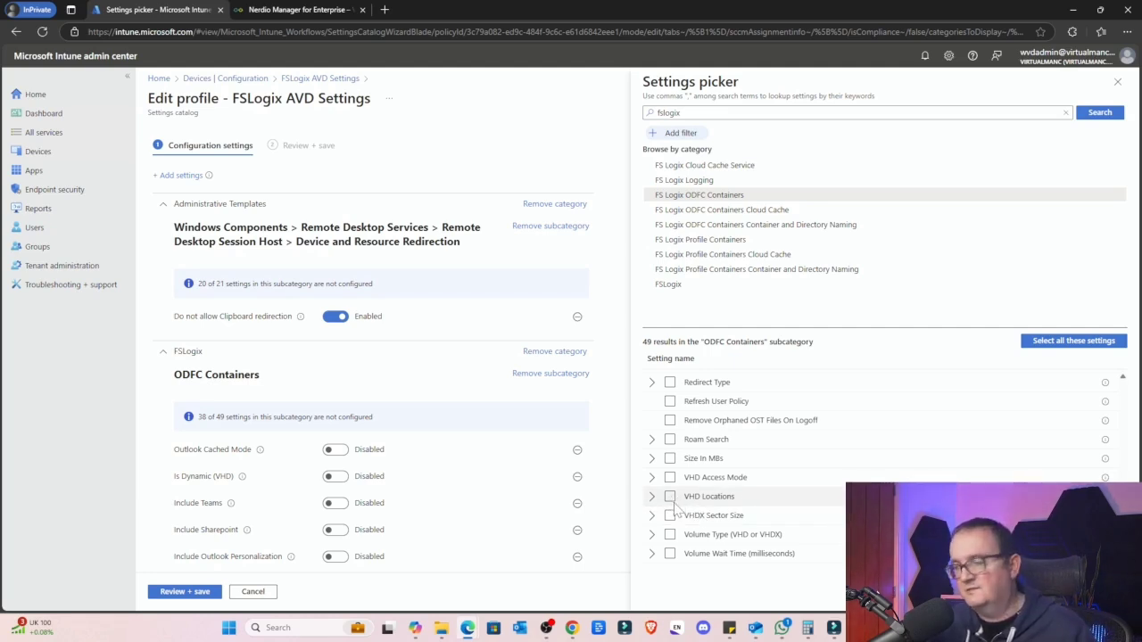
scroll(675, 505, up, 5)
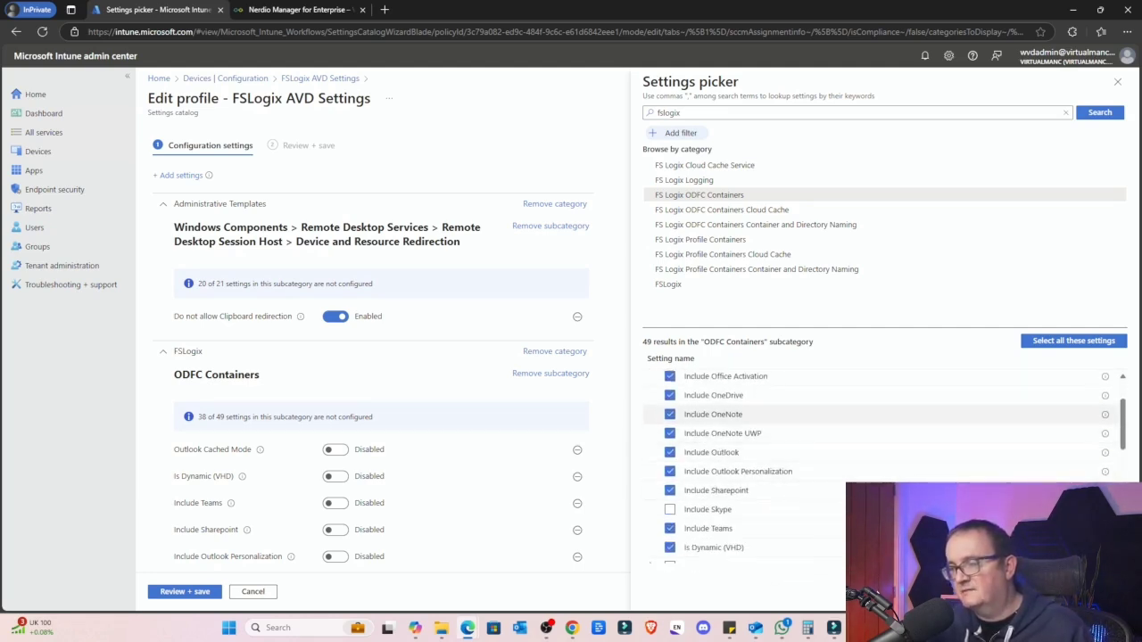
scroll(727, 434, up, 1)
scroll(740, 436, down, 1)
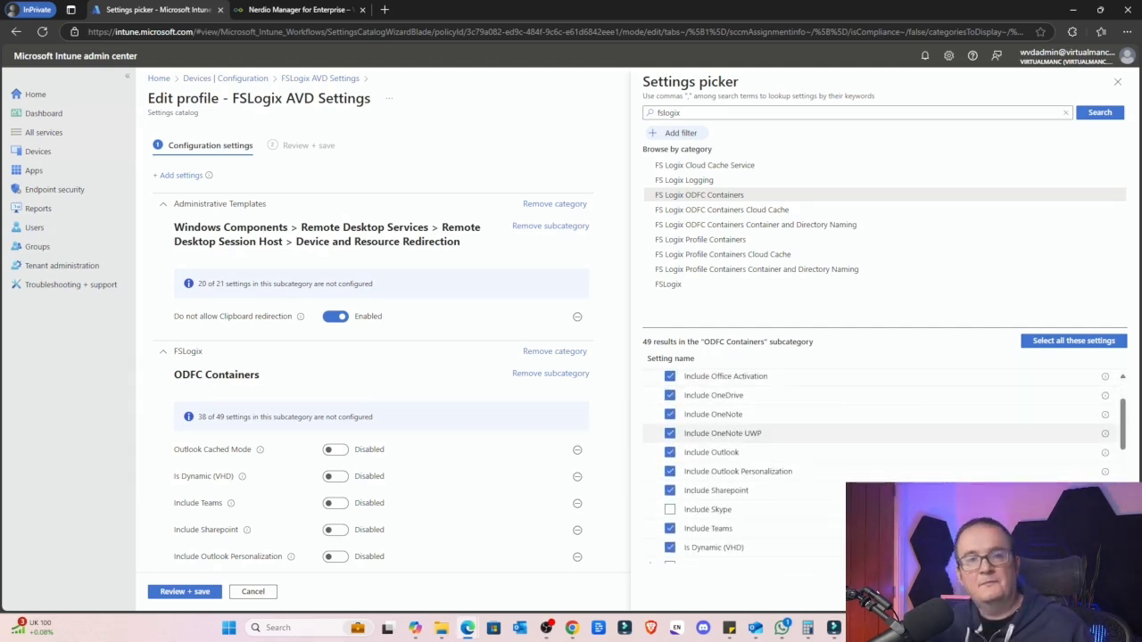
scroll(722, 432, down, 2)
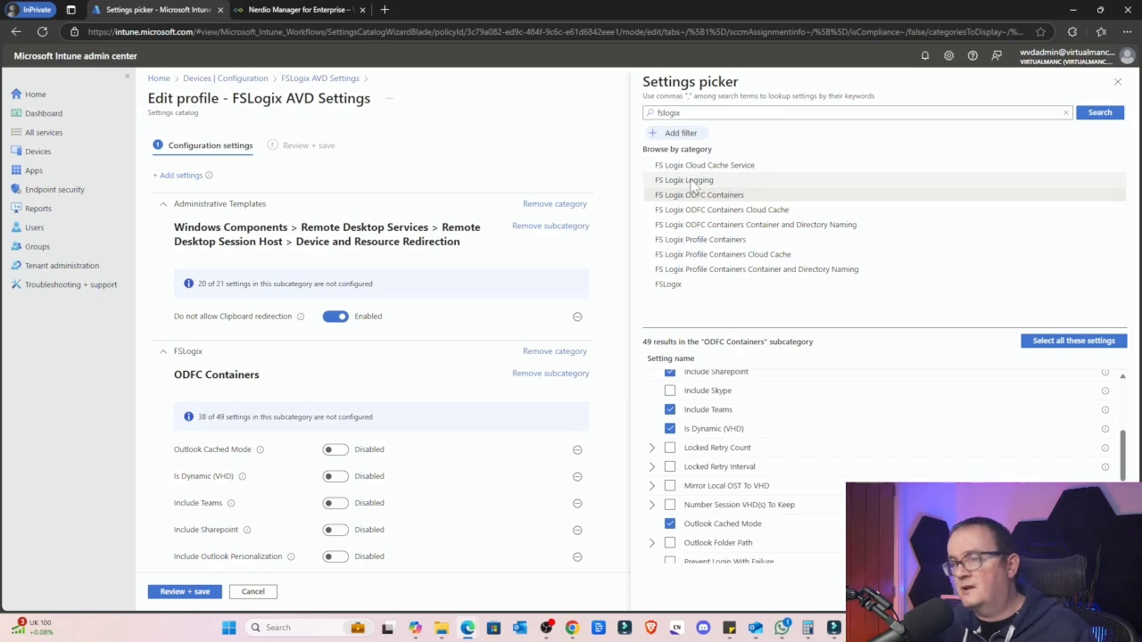
scroll(797, 409, down, 1)
scroll(793, 402, down, 1)
scroll(785, 396, up, 4)
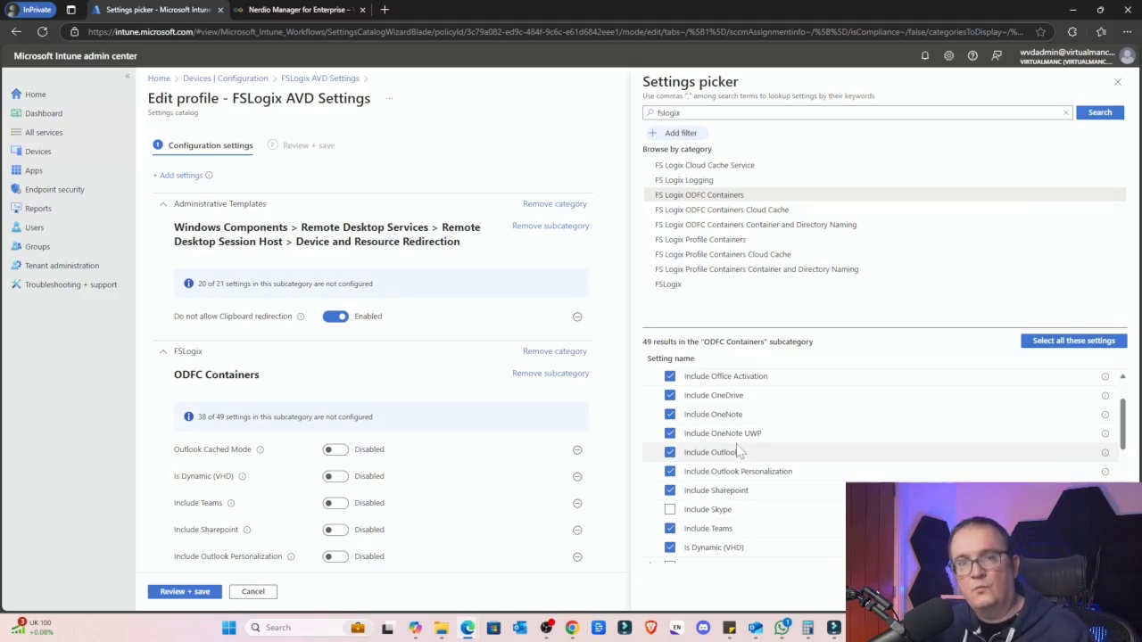
scroll(739, 446, up, 2)
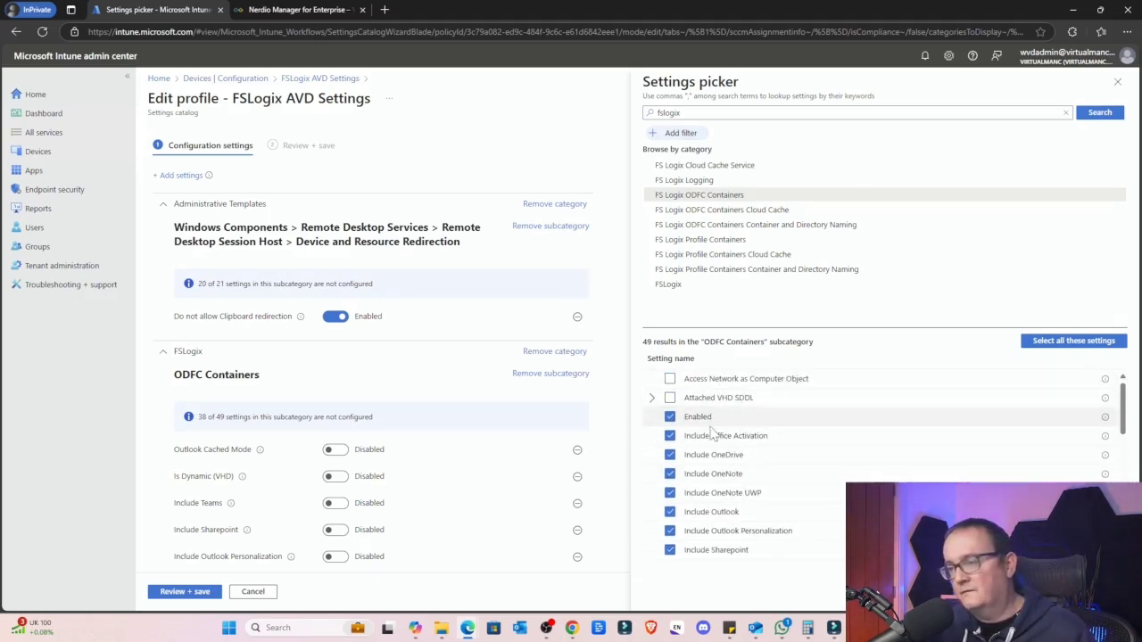
scroll(739, 420, down, 3)
scroll(755, 434, down, 3)
scroll(757, 425, up, 2)
scroll(739, 442, down, 2)
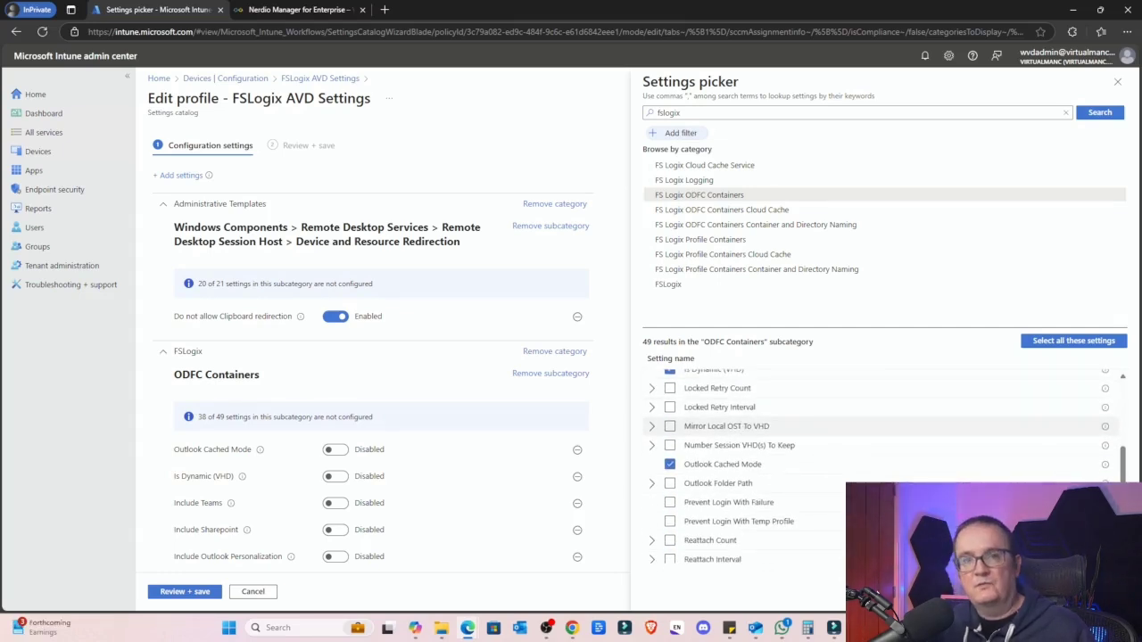
scroll(725, 435, down, 5)
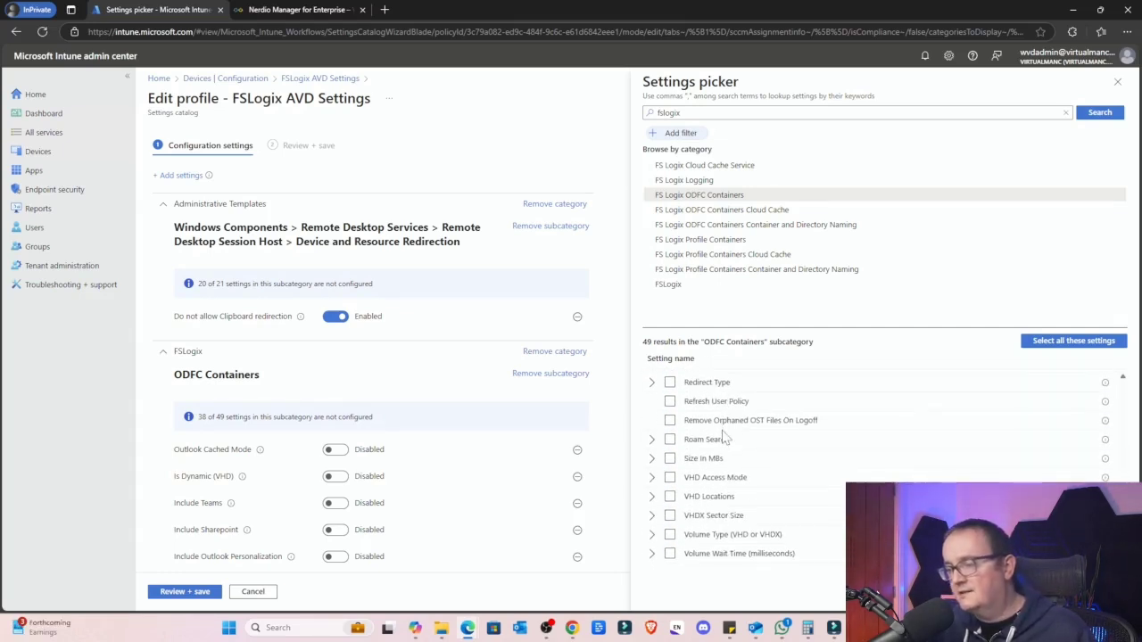
scroll(726, 435, up, 8)
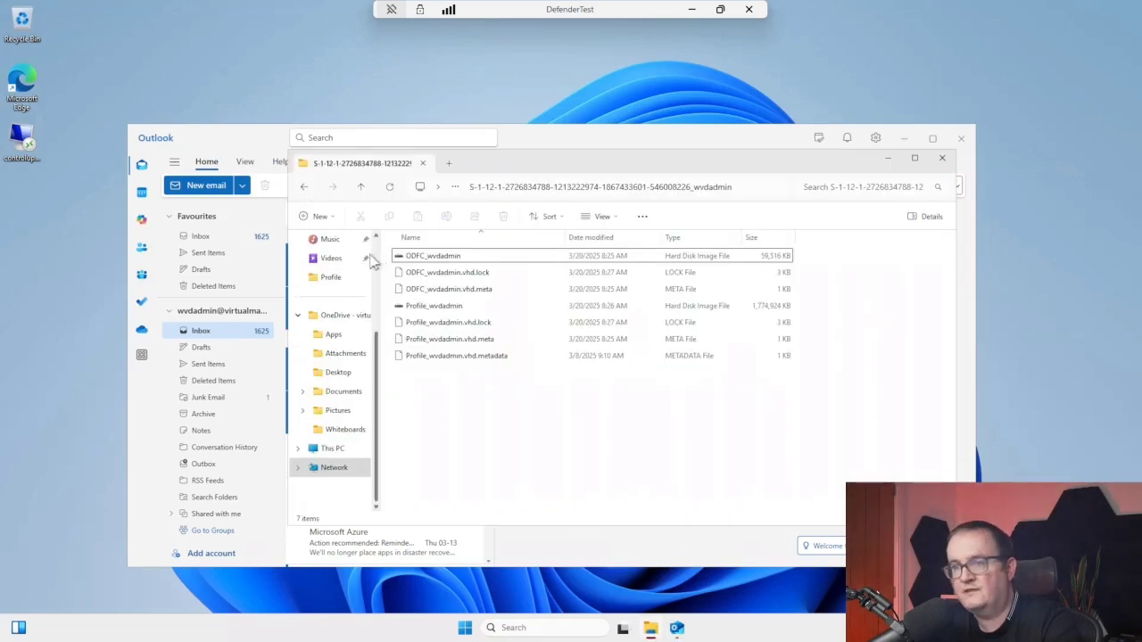
click(357, 315)
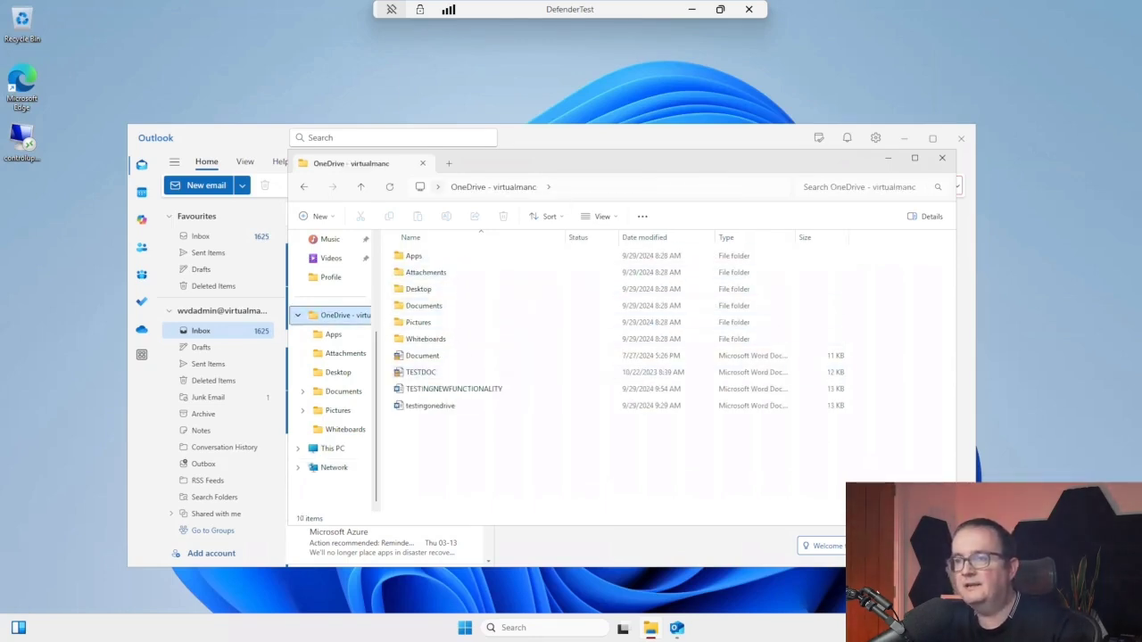
click(596, 198)
click(596, 212)
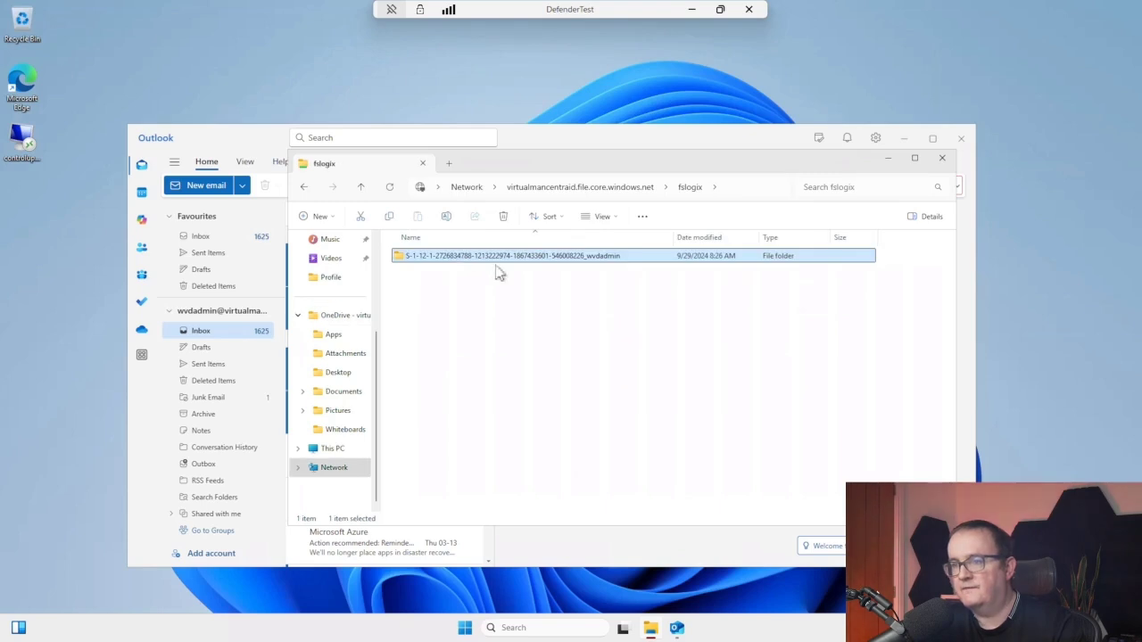
double_click(512, 266)
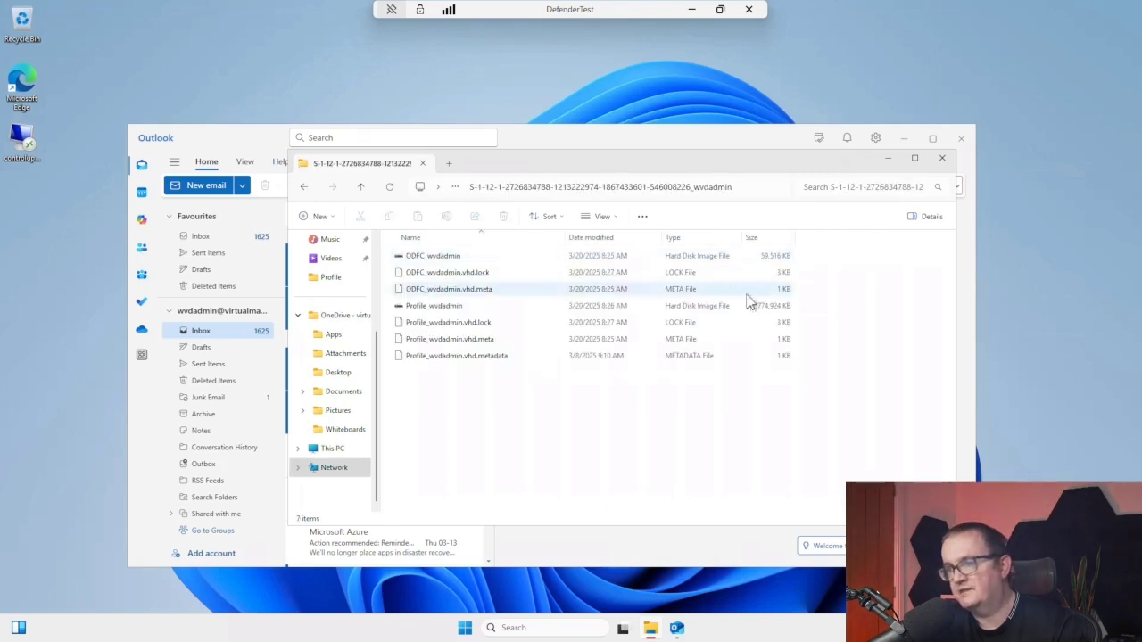
click(517, 259)
click(473, 308)
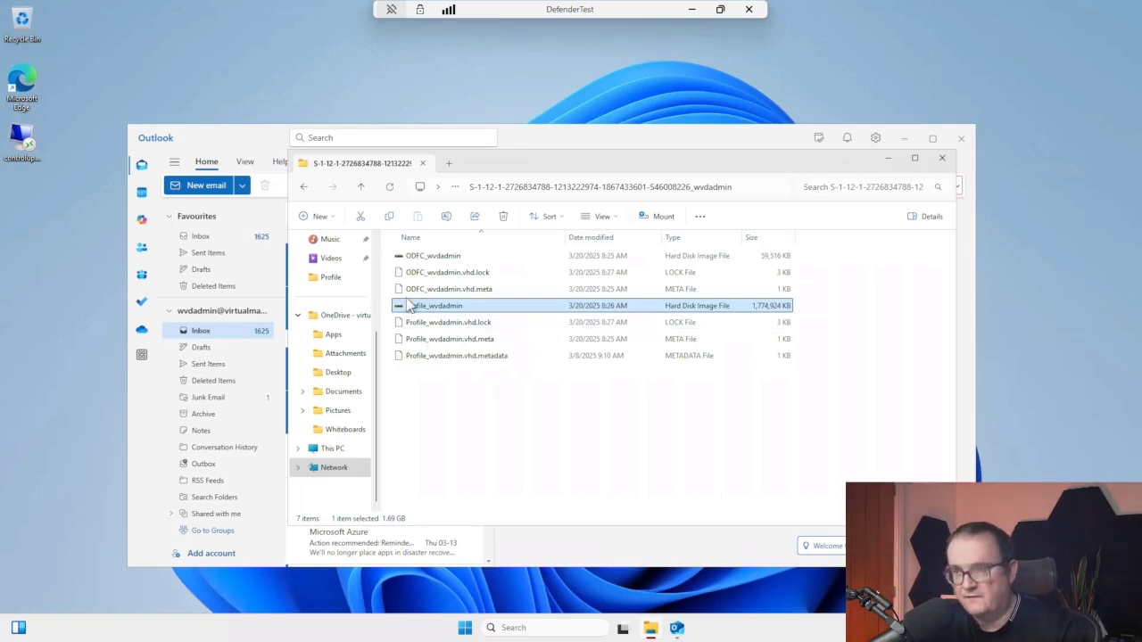
click(410, 258)
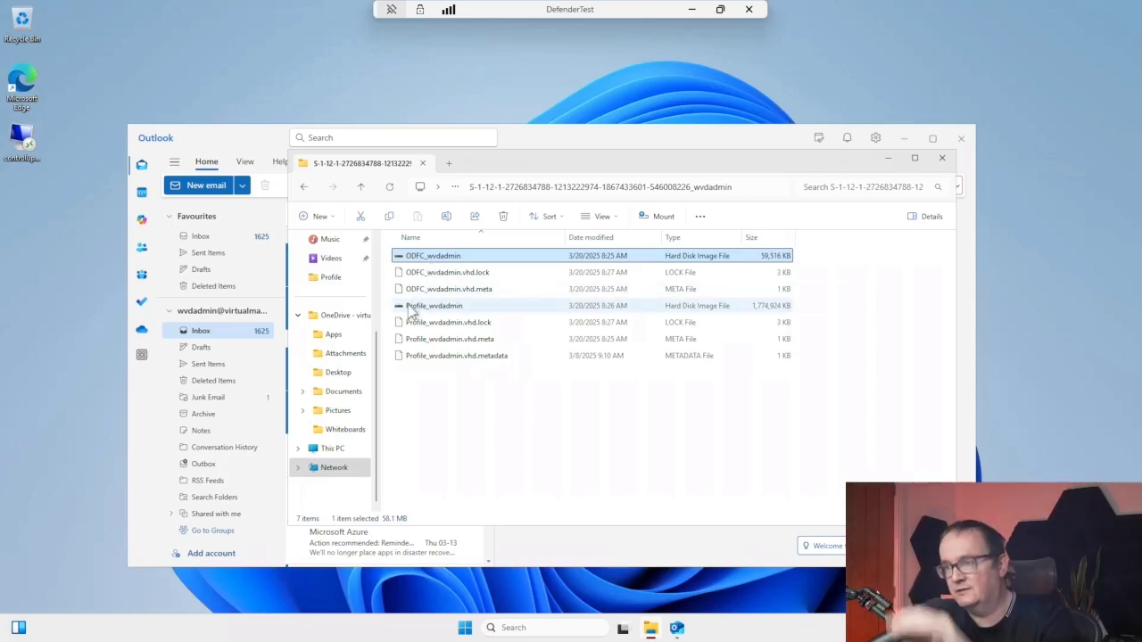
click(411, 308)
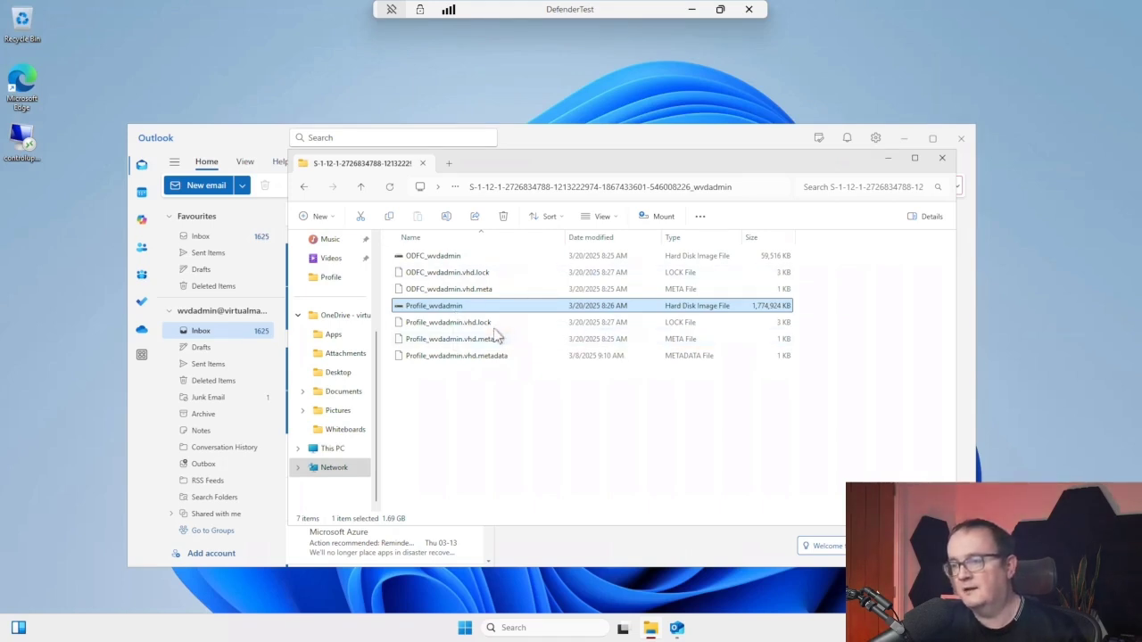
click(475, 340)
click(446, 307)
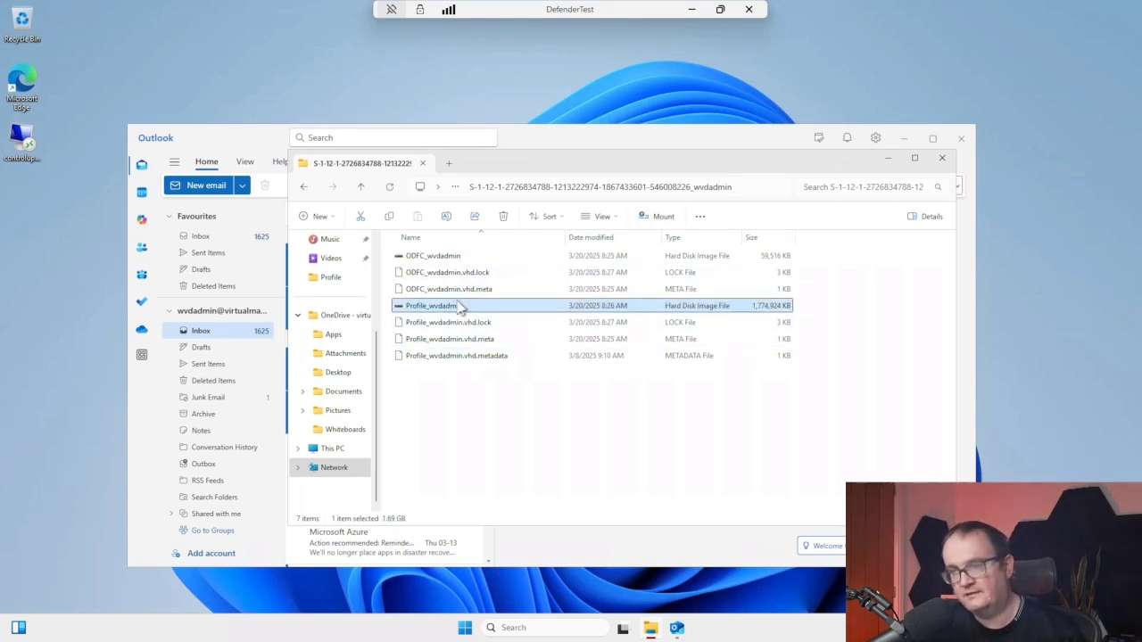
click(441, 259)
click(449, 306)
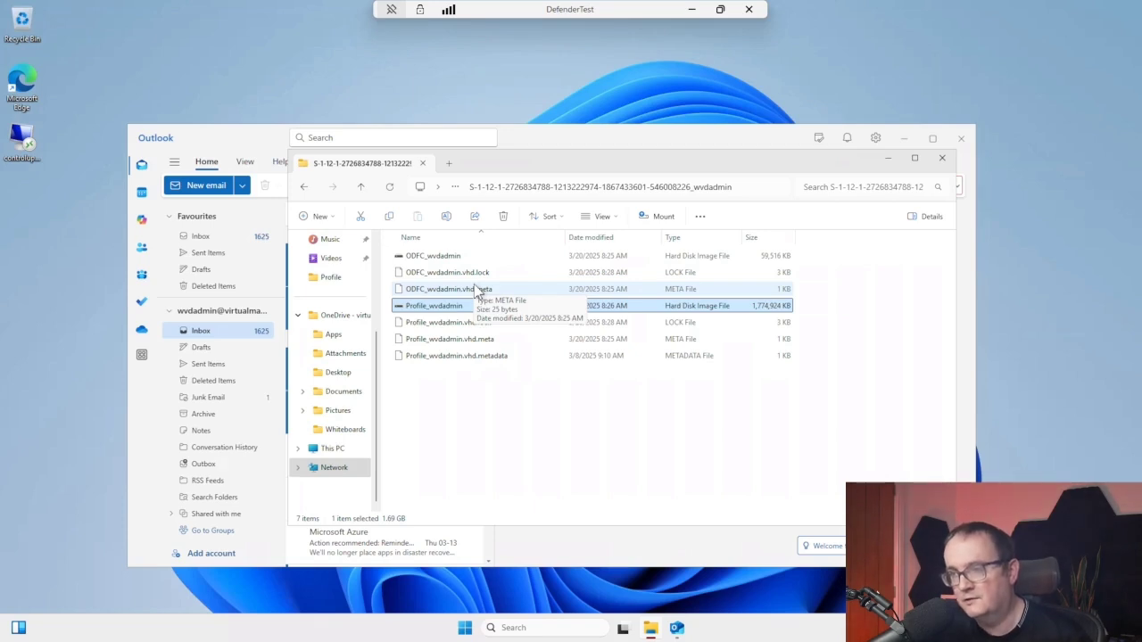
click(482, 258)
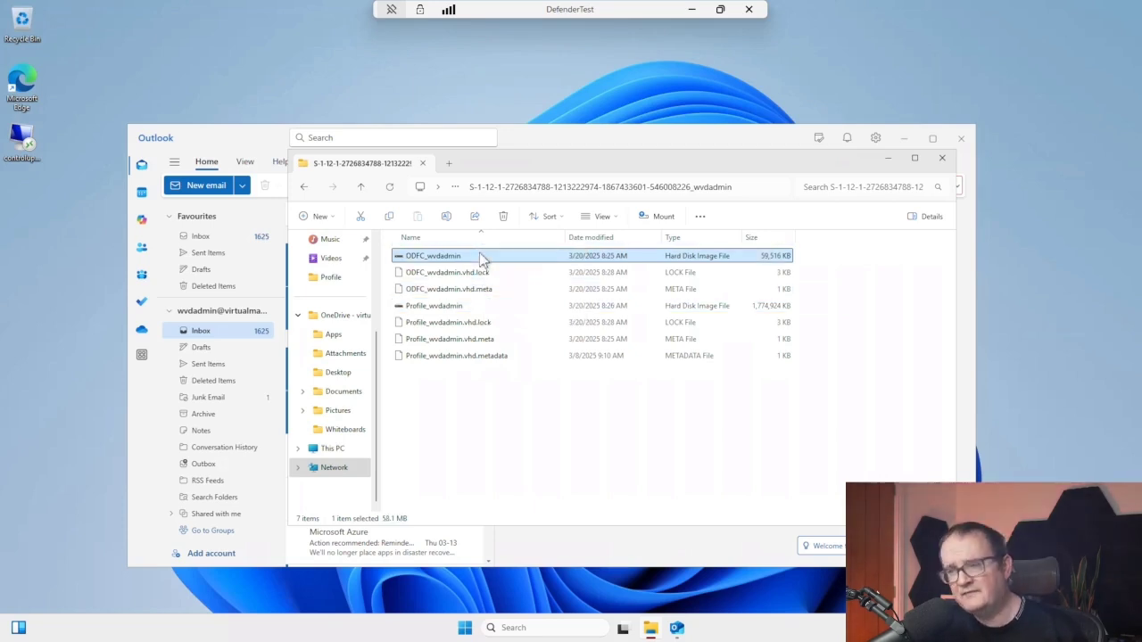